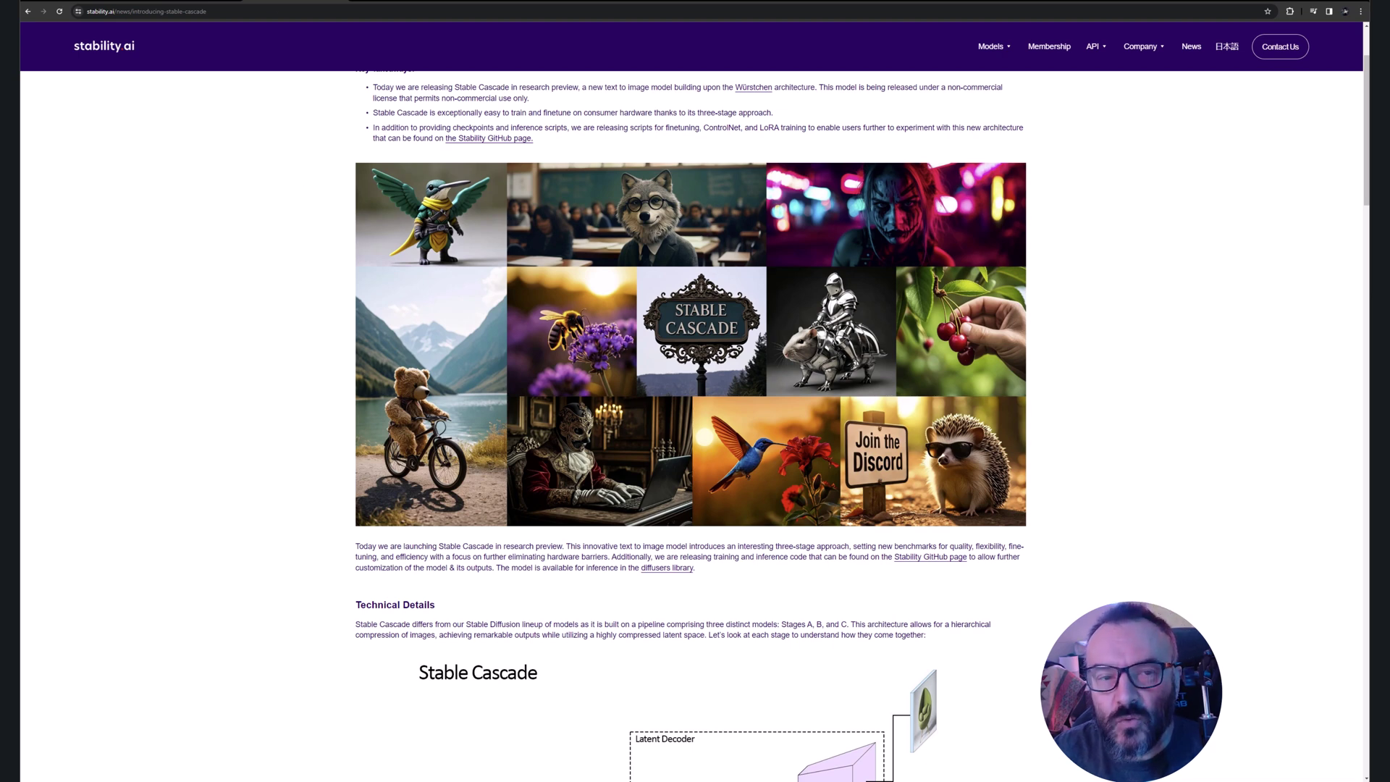
- Leave the Stable Cascade article for the local WebUI at 127.0.0.1:7860
click(60, 2)
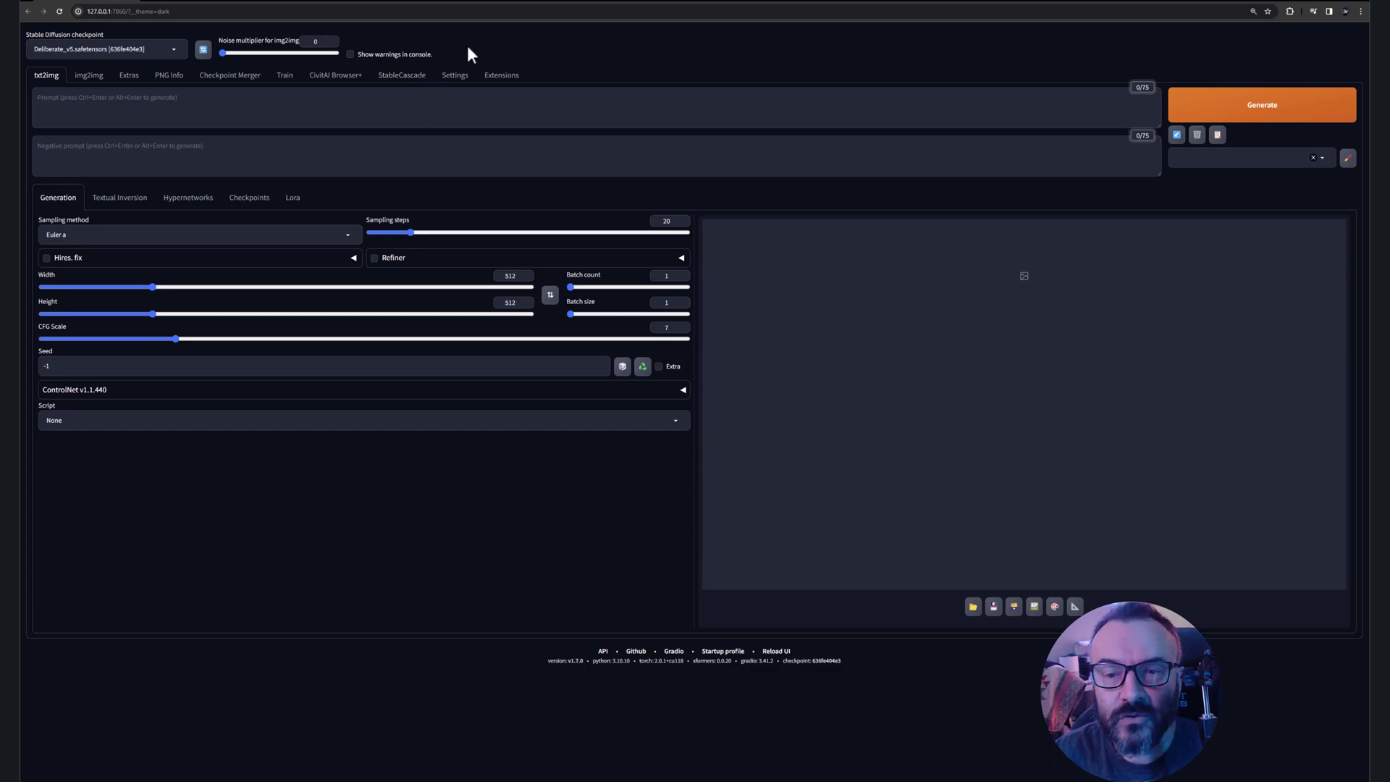
- Show the installed extensions list, including sdweb-easy-stablecascade-diffusers
click(507, 77)
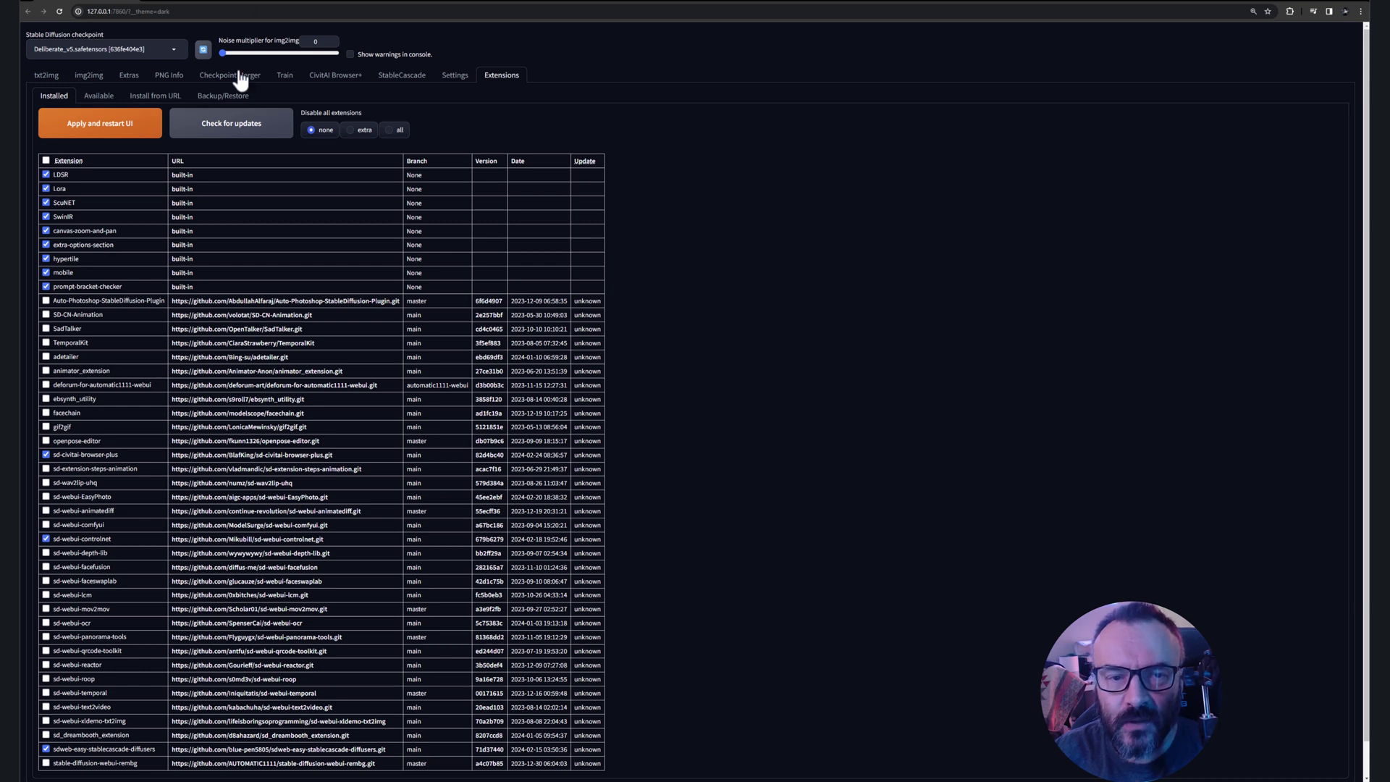
- Load the available extensions, search for 'cascade', then switch to the Install from URL form
click(97, 97)
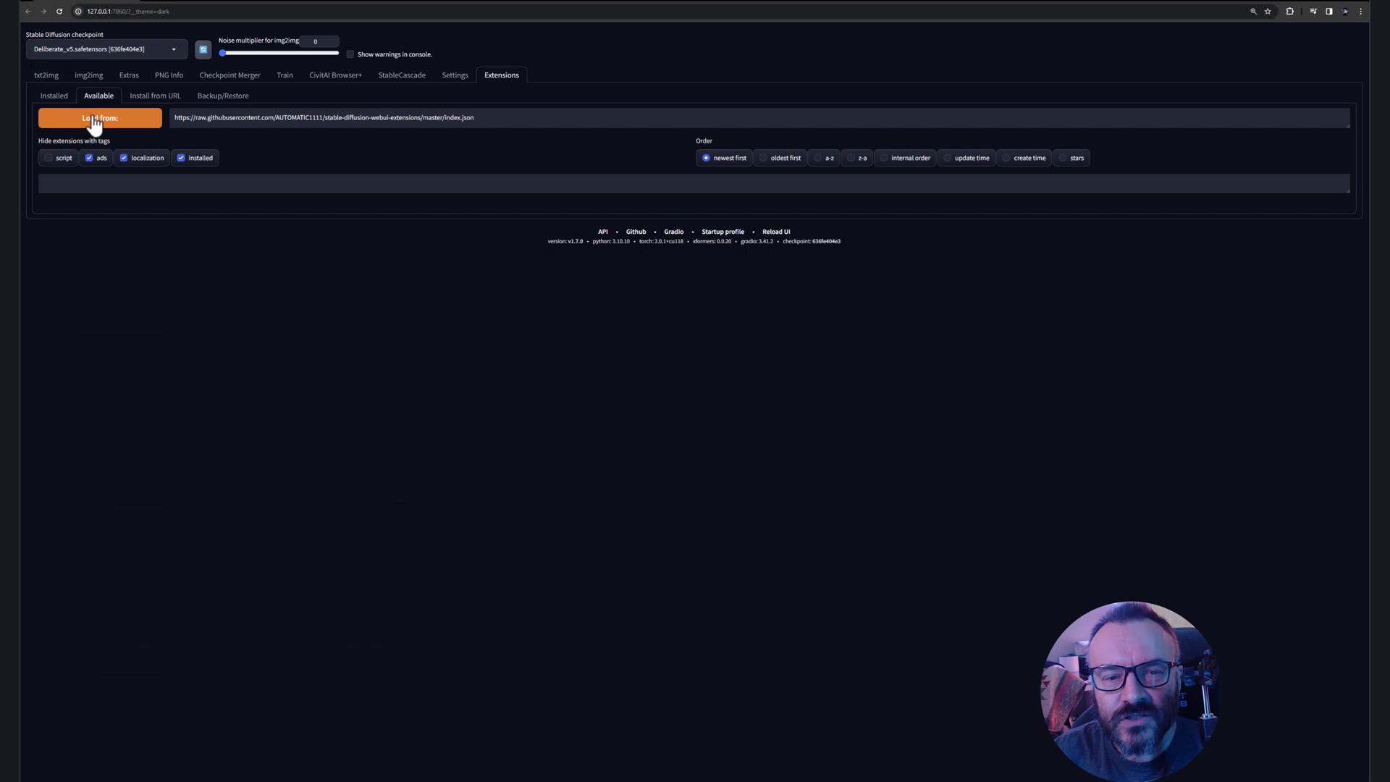
click(94, 119)
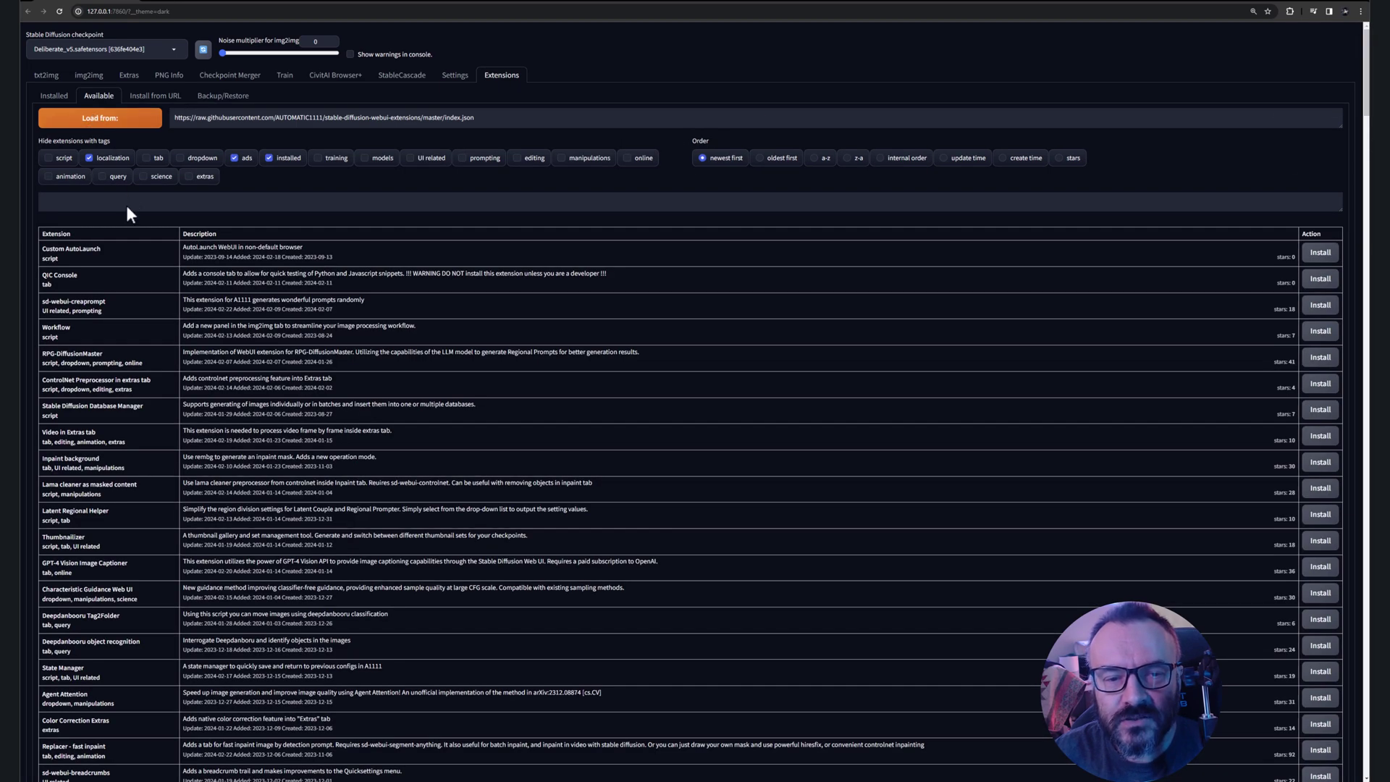
click(109, 204)
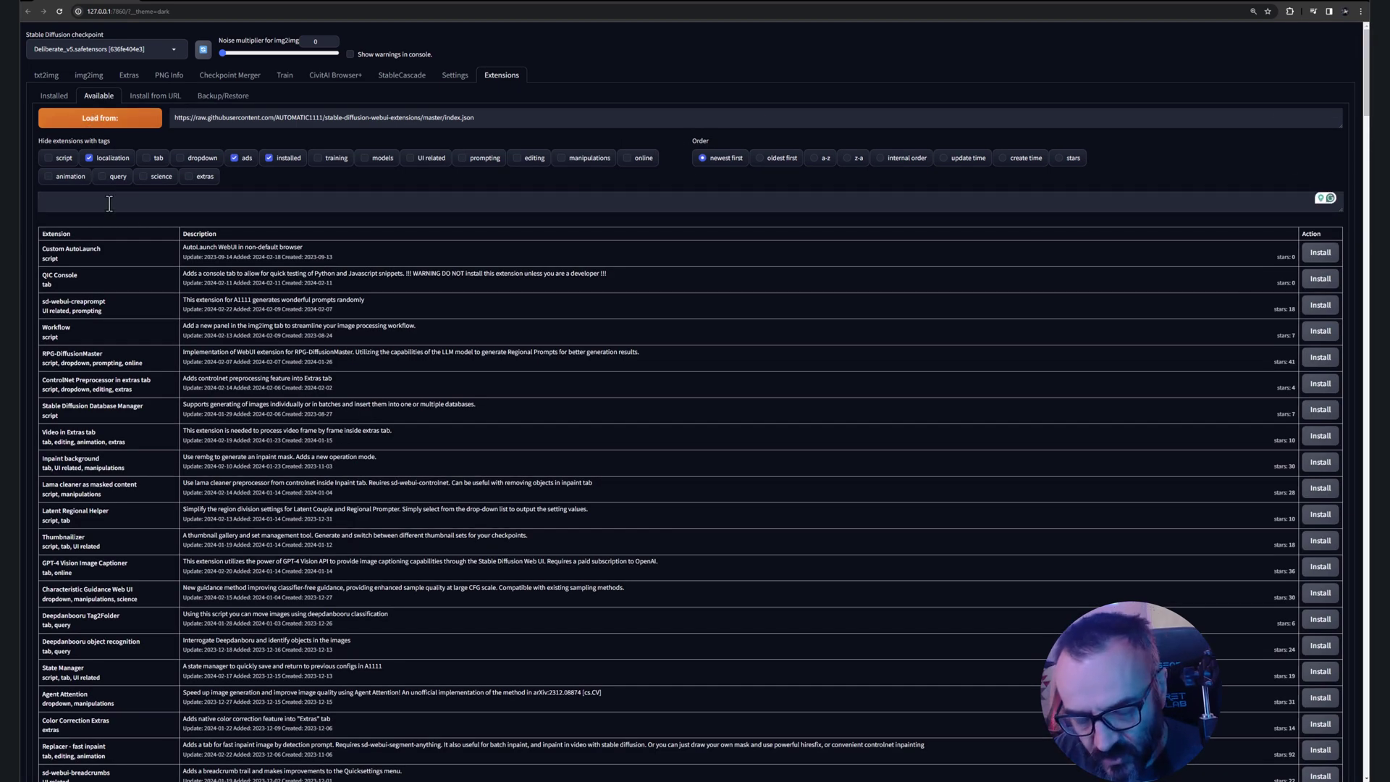
text(cascade)
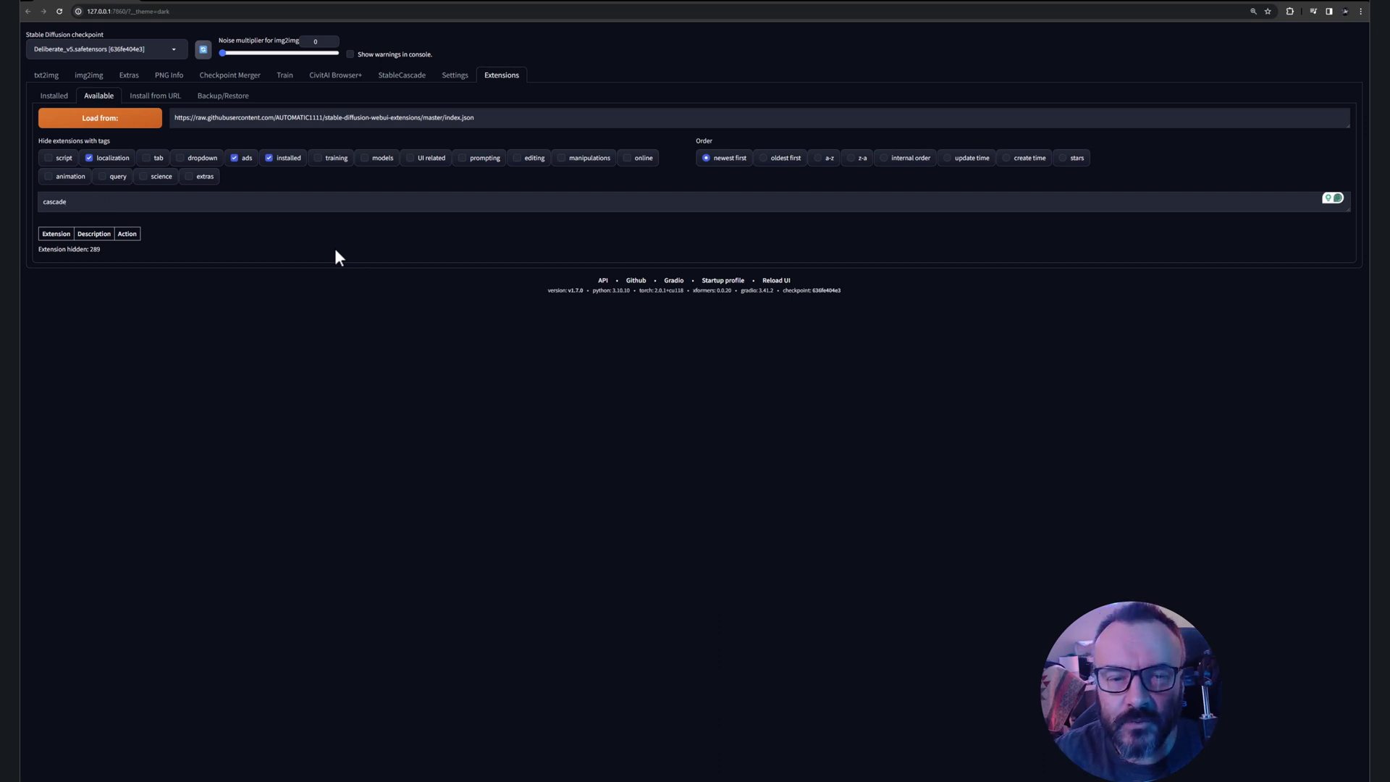
click(158, 101)
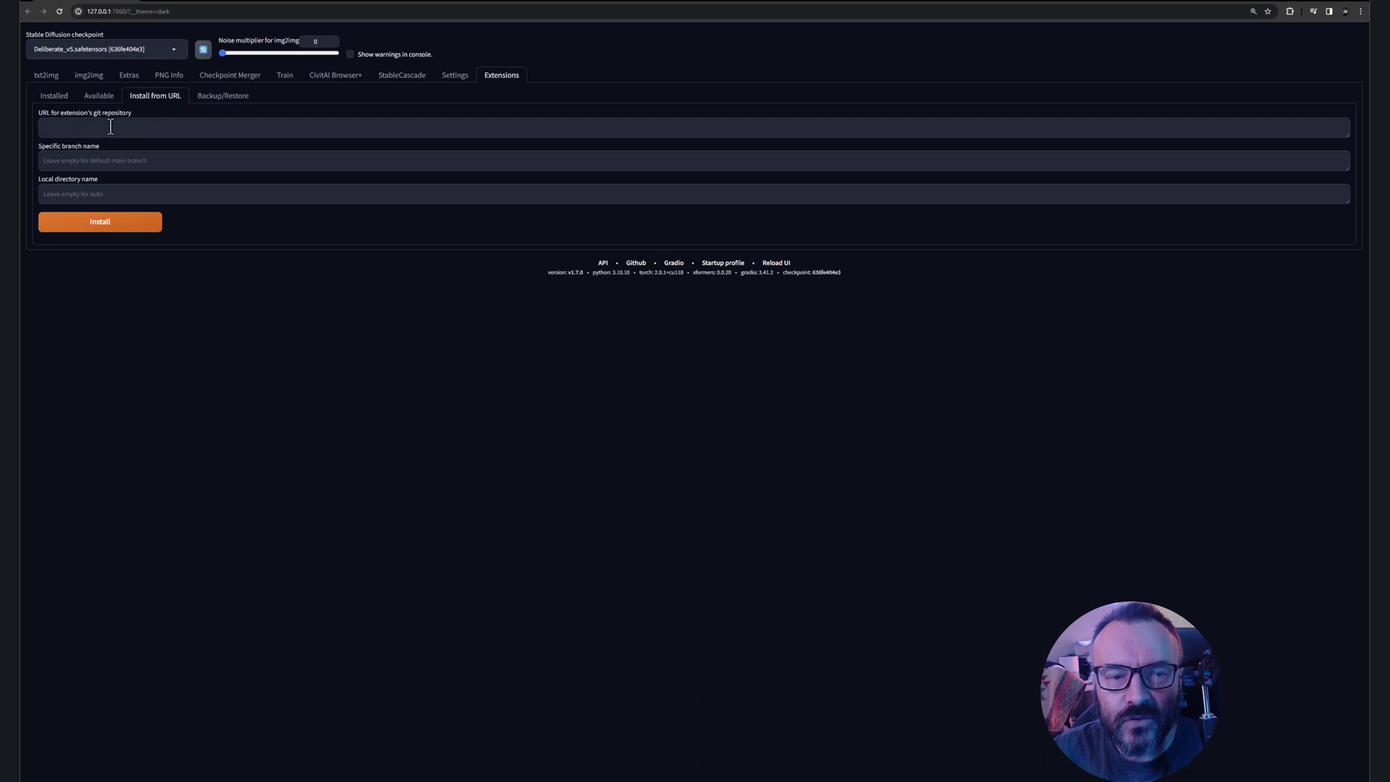
- Copy the HTTPS clone URL of the sdweb-easy-stablecascade-diffusers GitHub repository
click(179, 1)
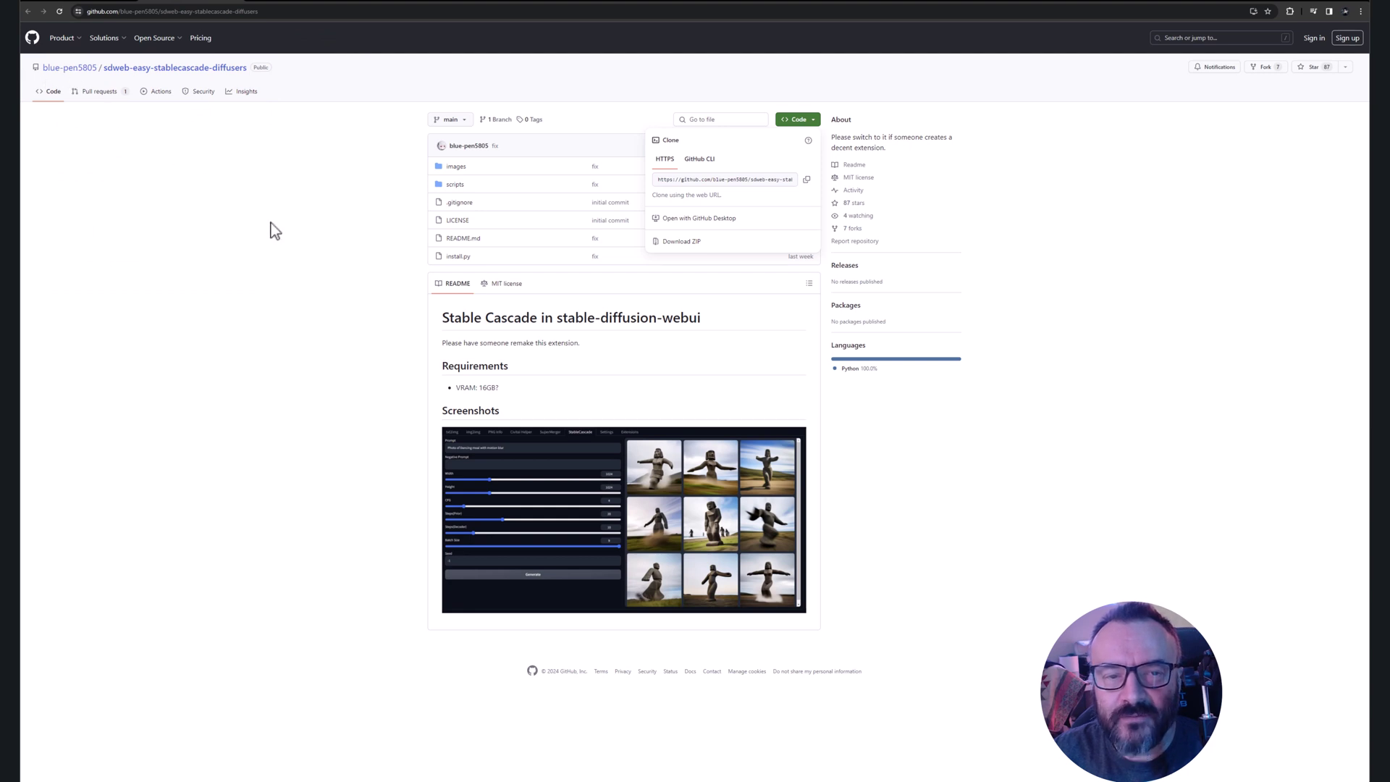
click(378, 206)
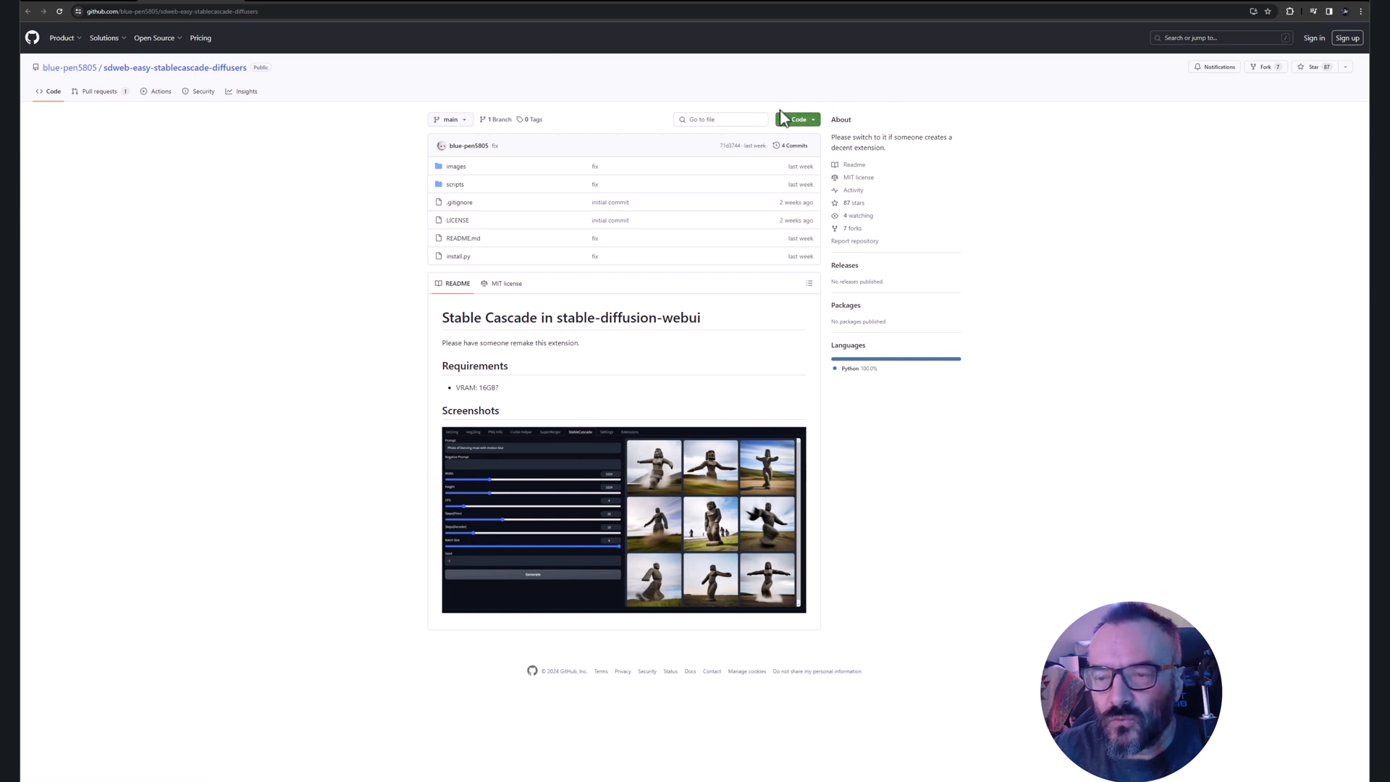
click(814, 126)
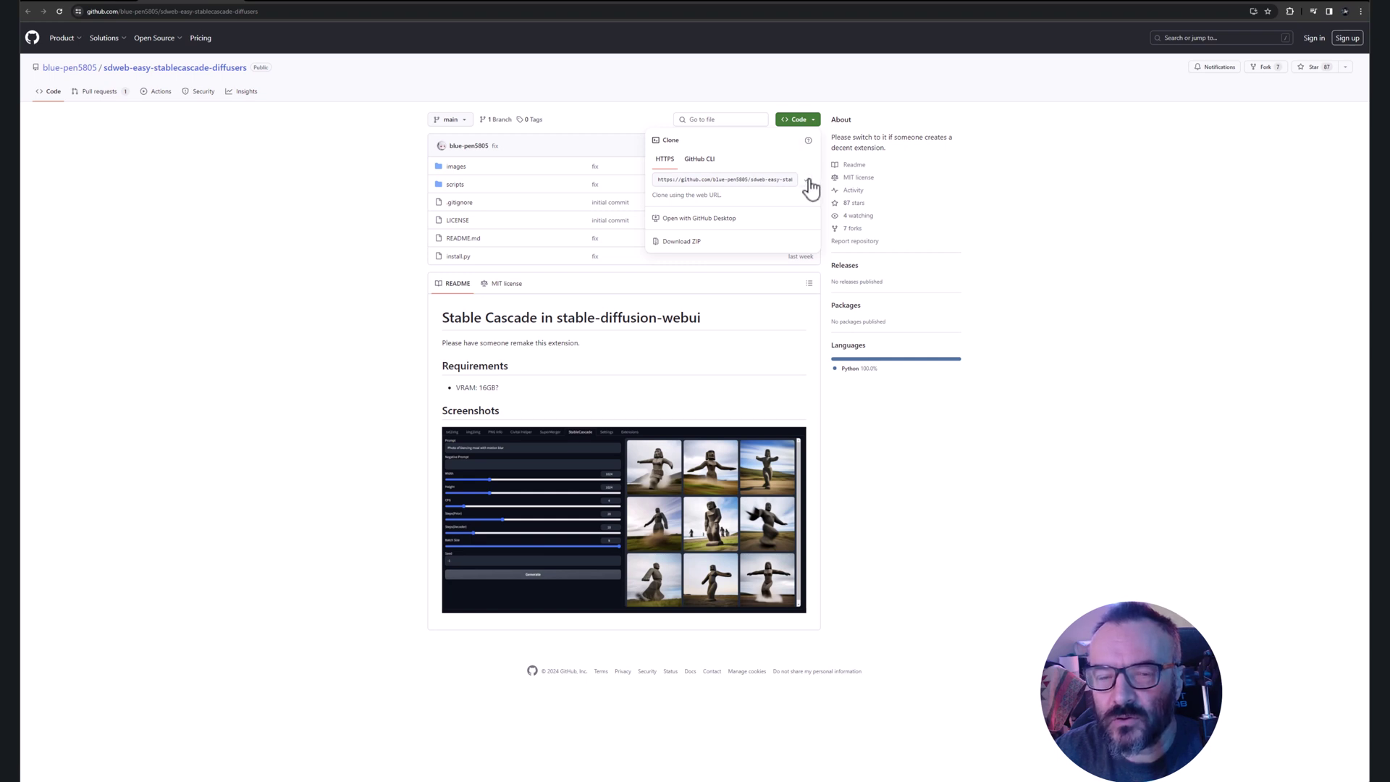
click(808, 181)
- Paste the copied clone URL into the WebUI's git repository URL field
key(alt+Tab)
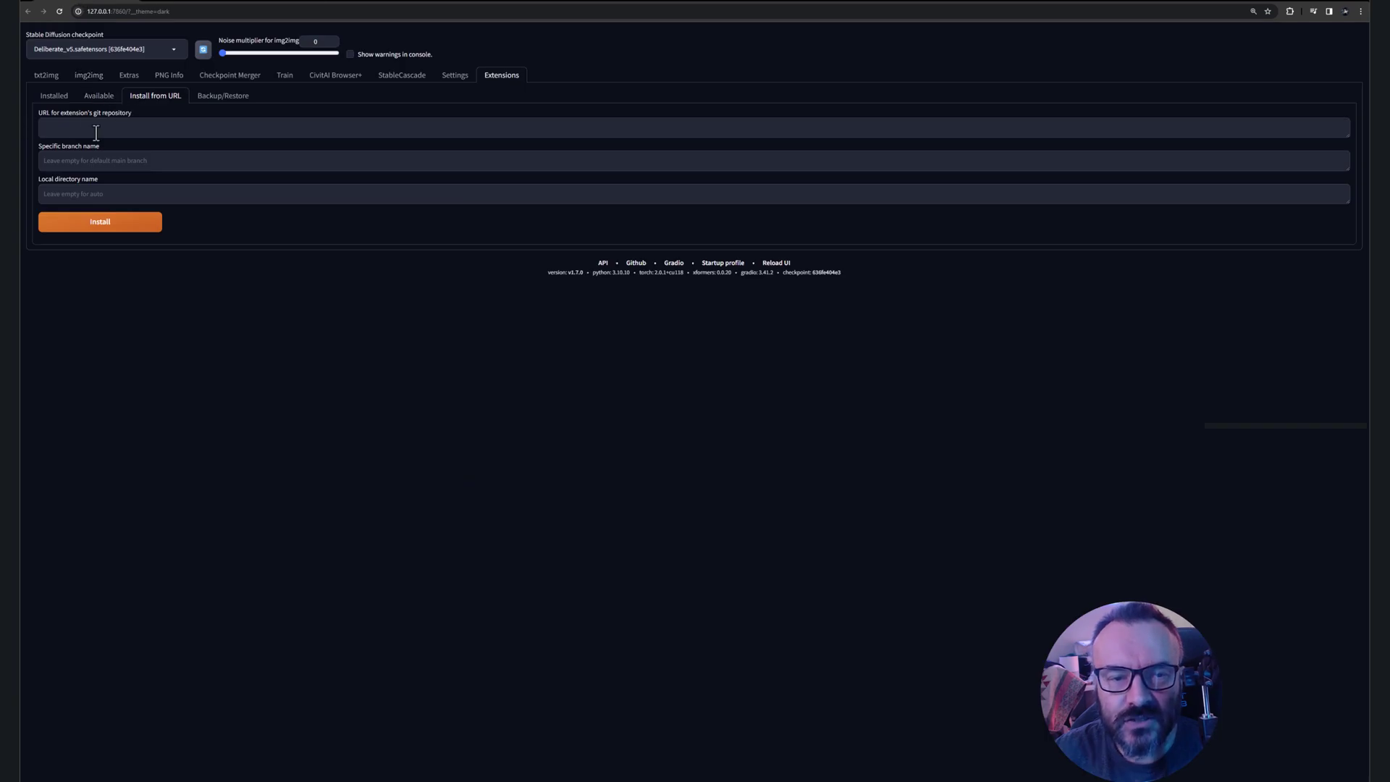
click(133, 130)
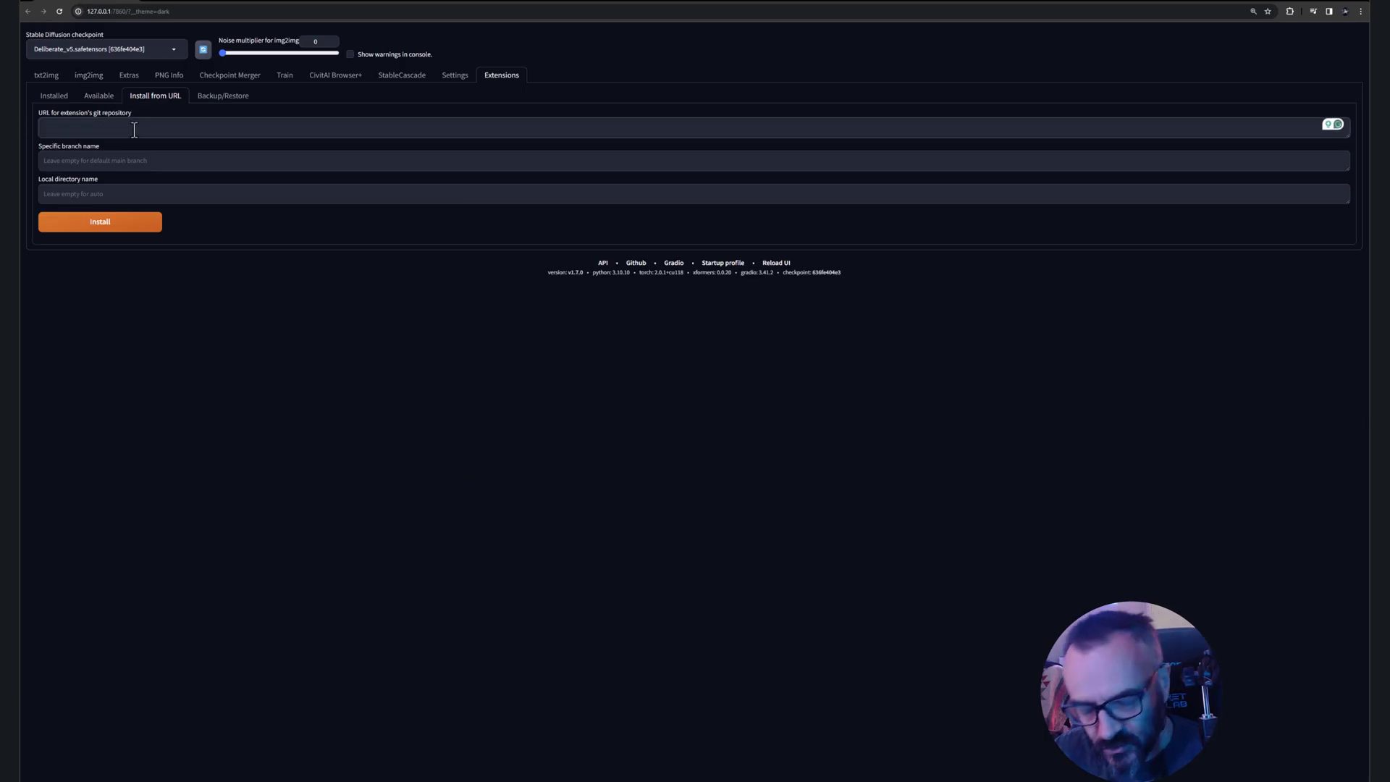
key(ctrl+v)
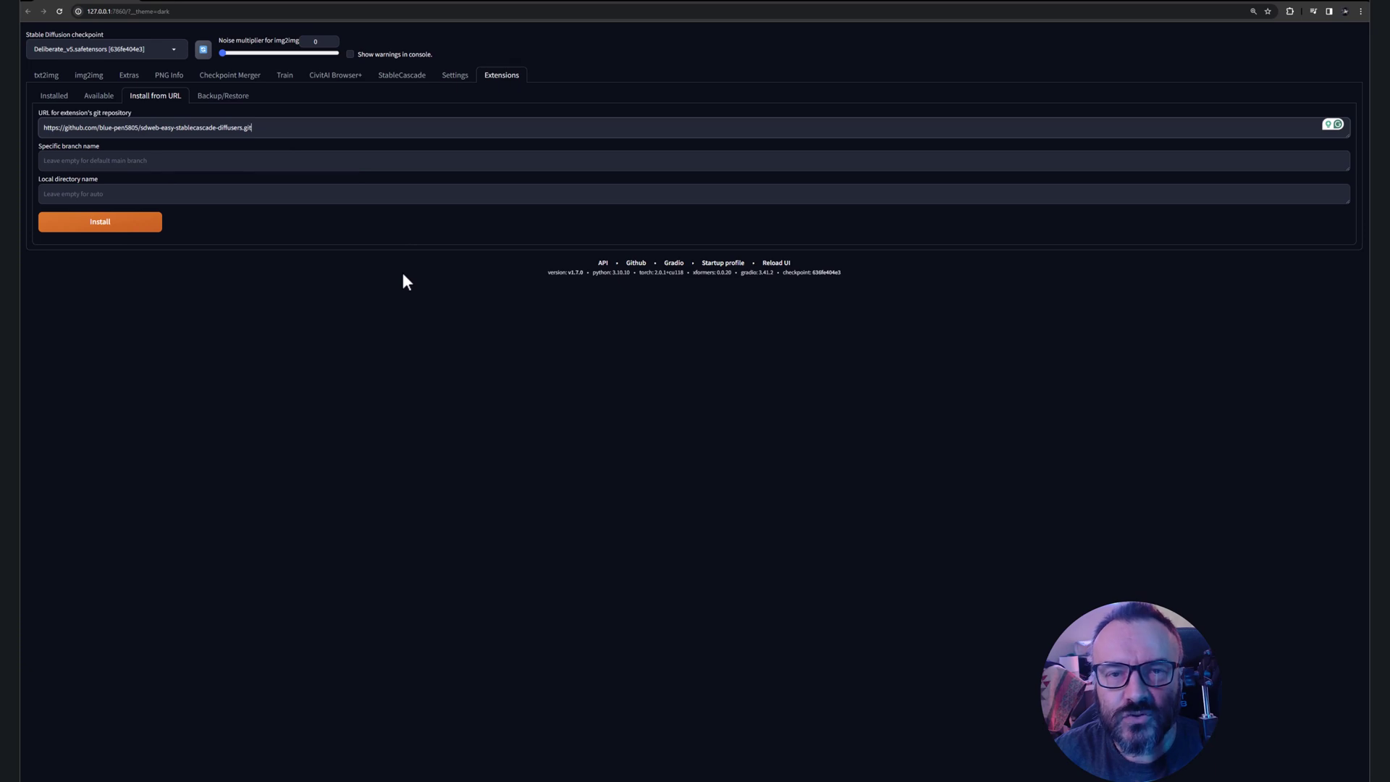
- Check that sdweb-easy-stablecascade-diffusers is enabled in the Installed list, then reload the WebUI
click(57, 98)
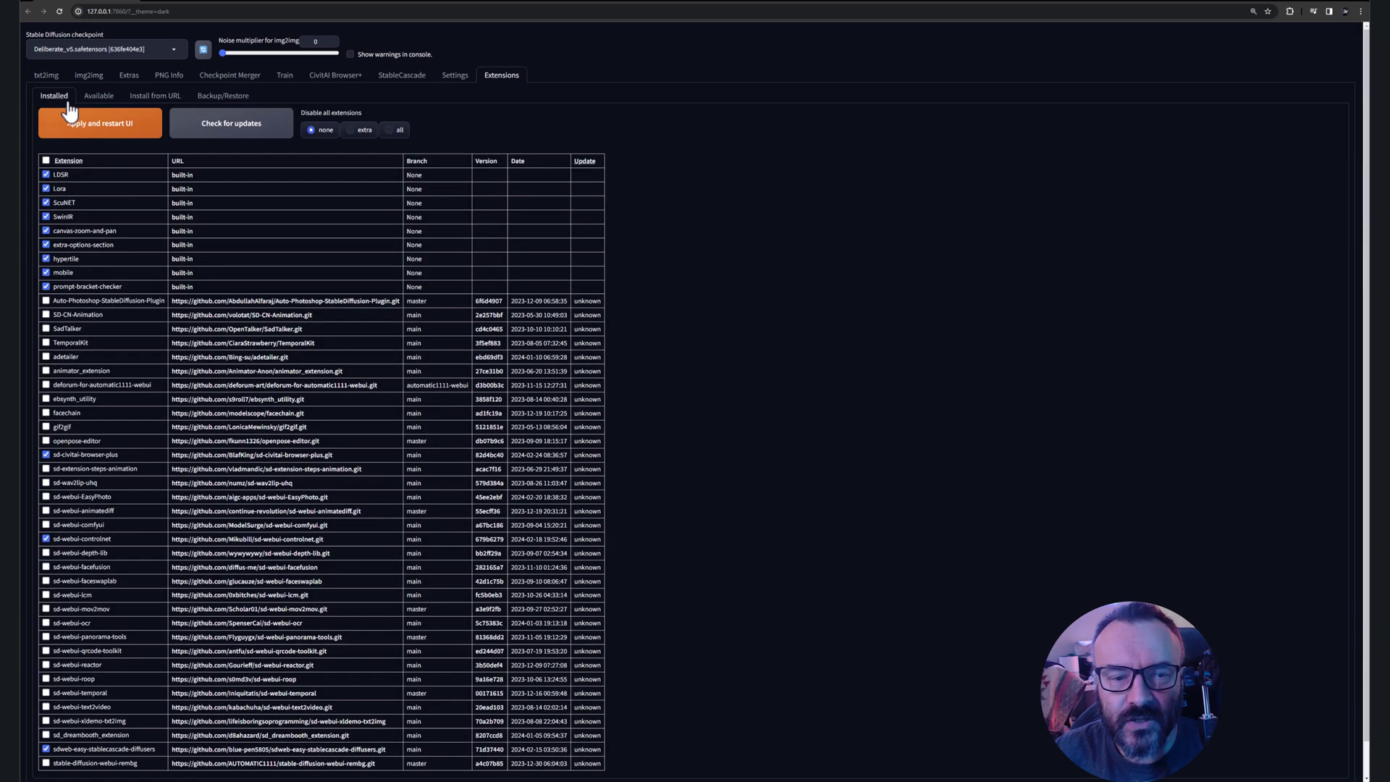
scroll(142, 604, down, 1)
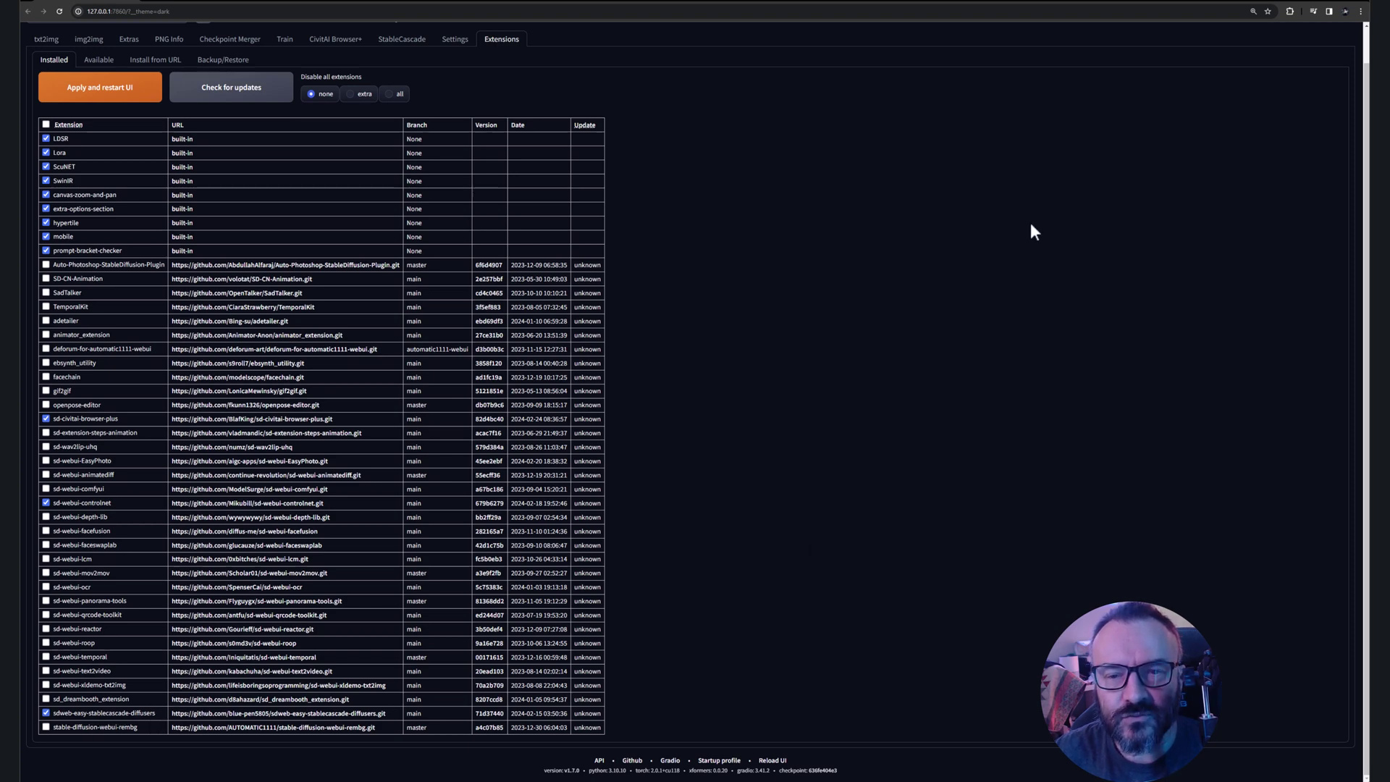
scroll(671, 369, up, 1)
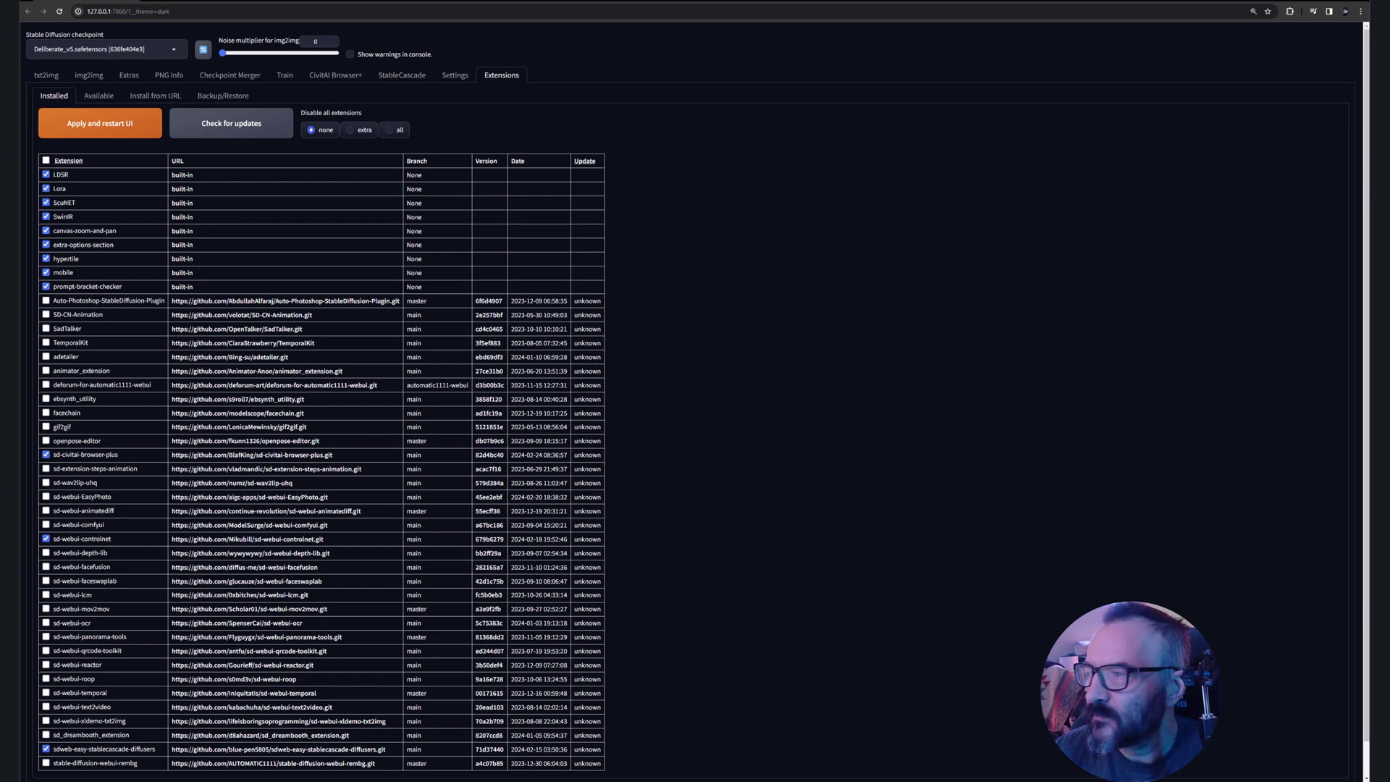
key(F5)
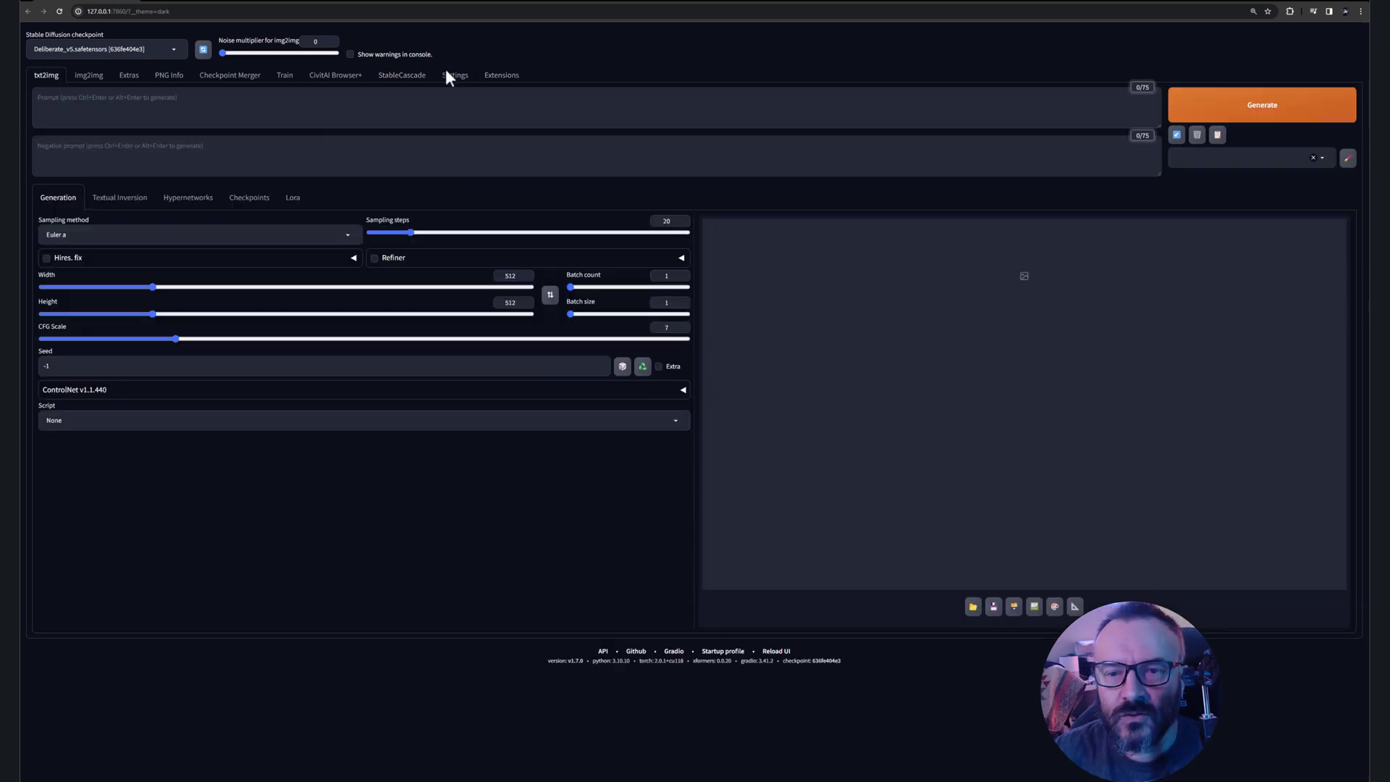
- Open the StableCascade page and enter 'Pirate' as the prompt
click(399, 77)
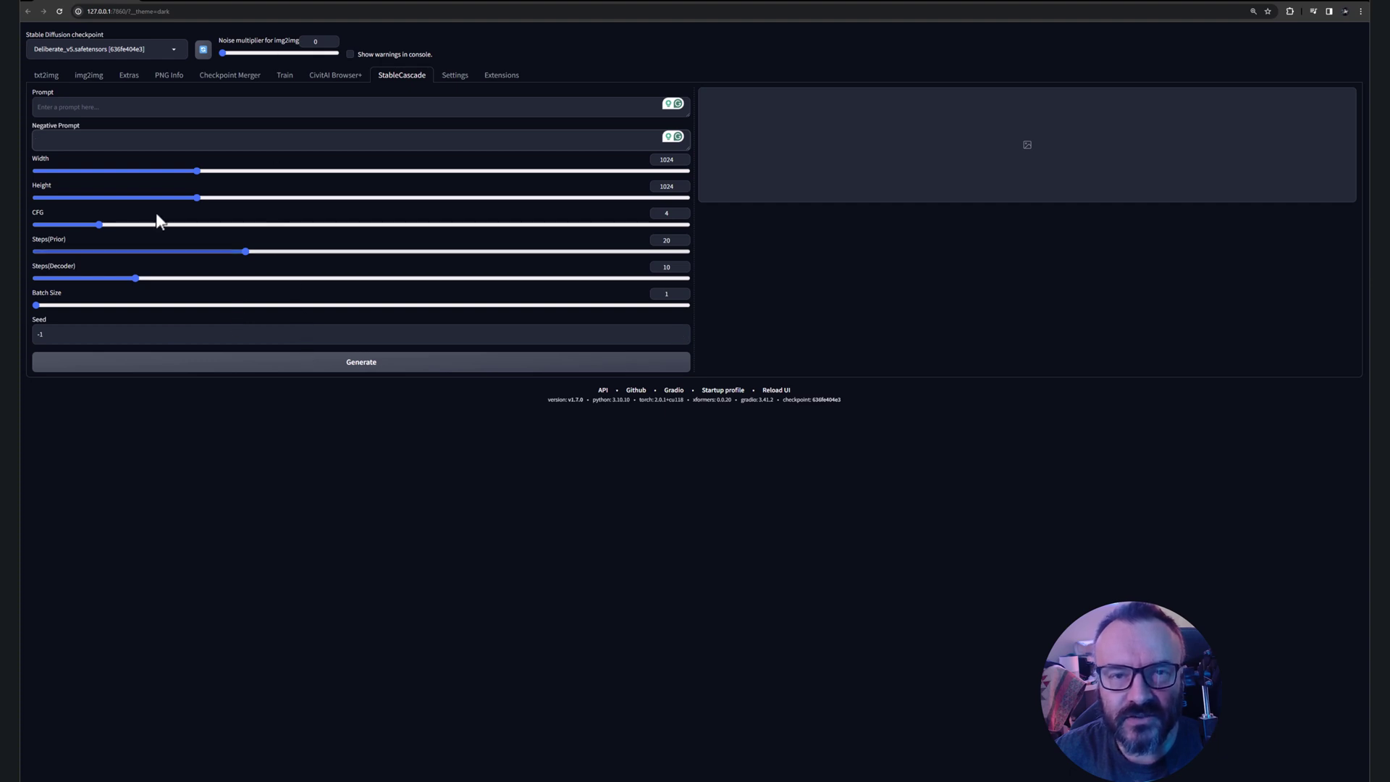
click(137, 140)
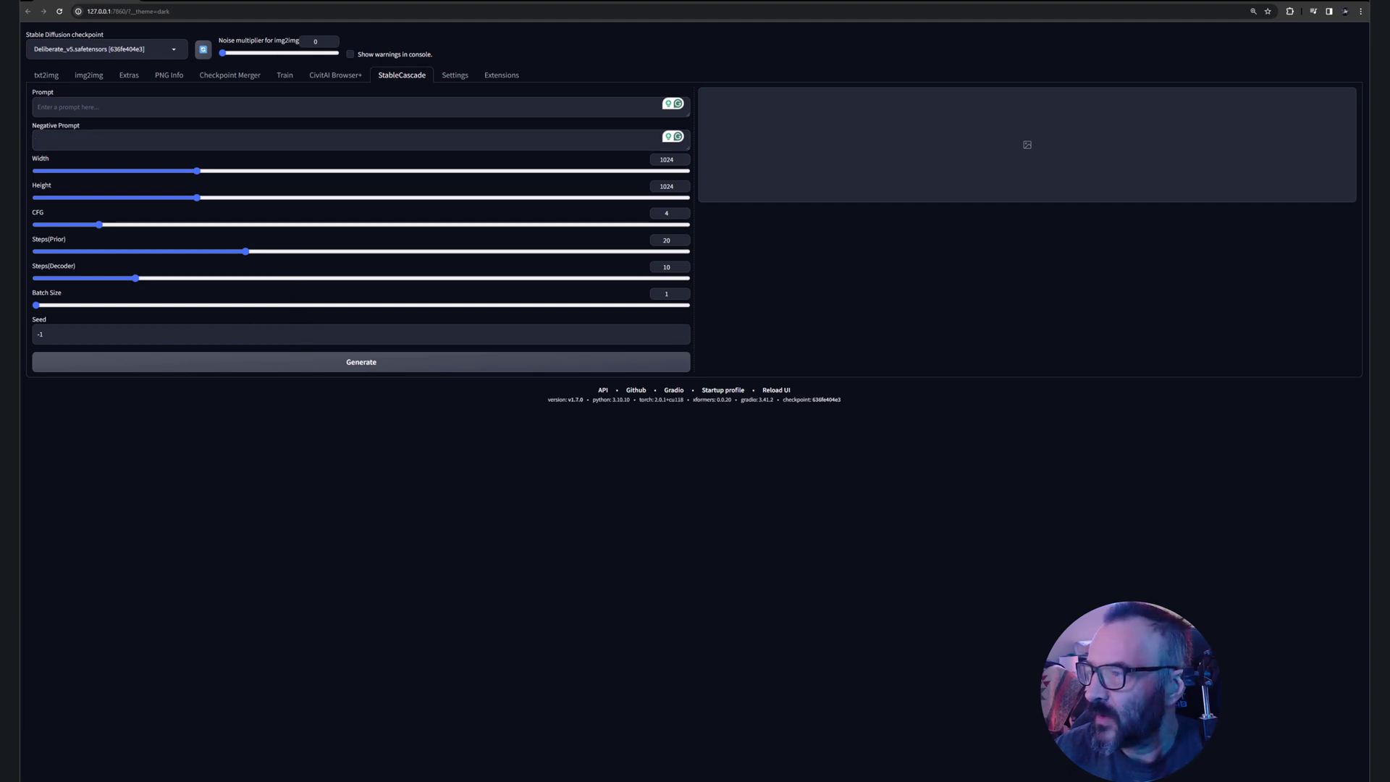
click(232, 110)
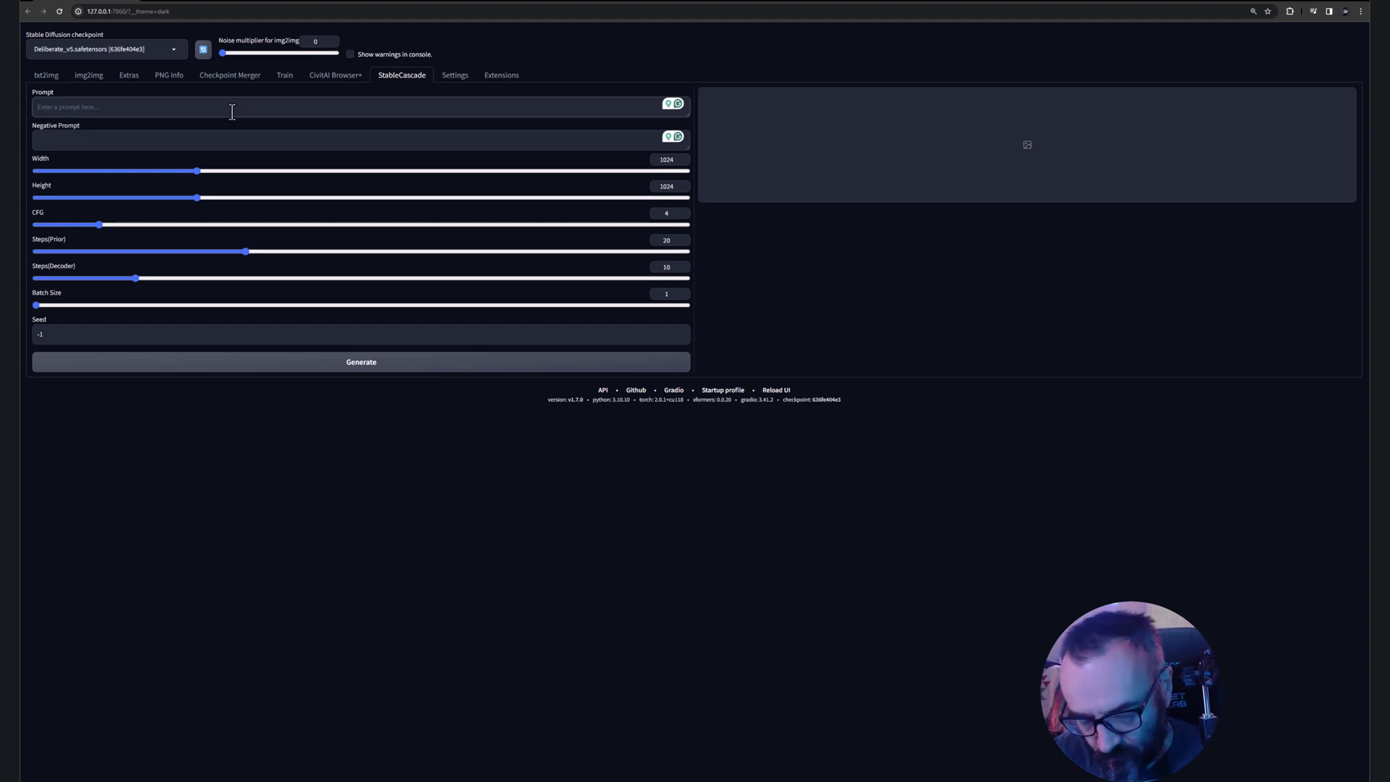
text(Pirate)
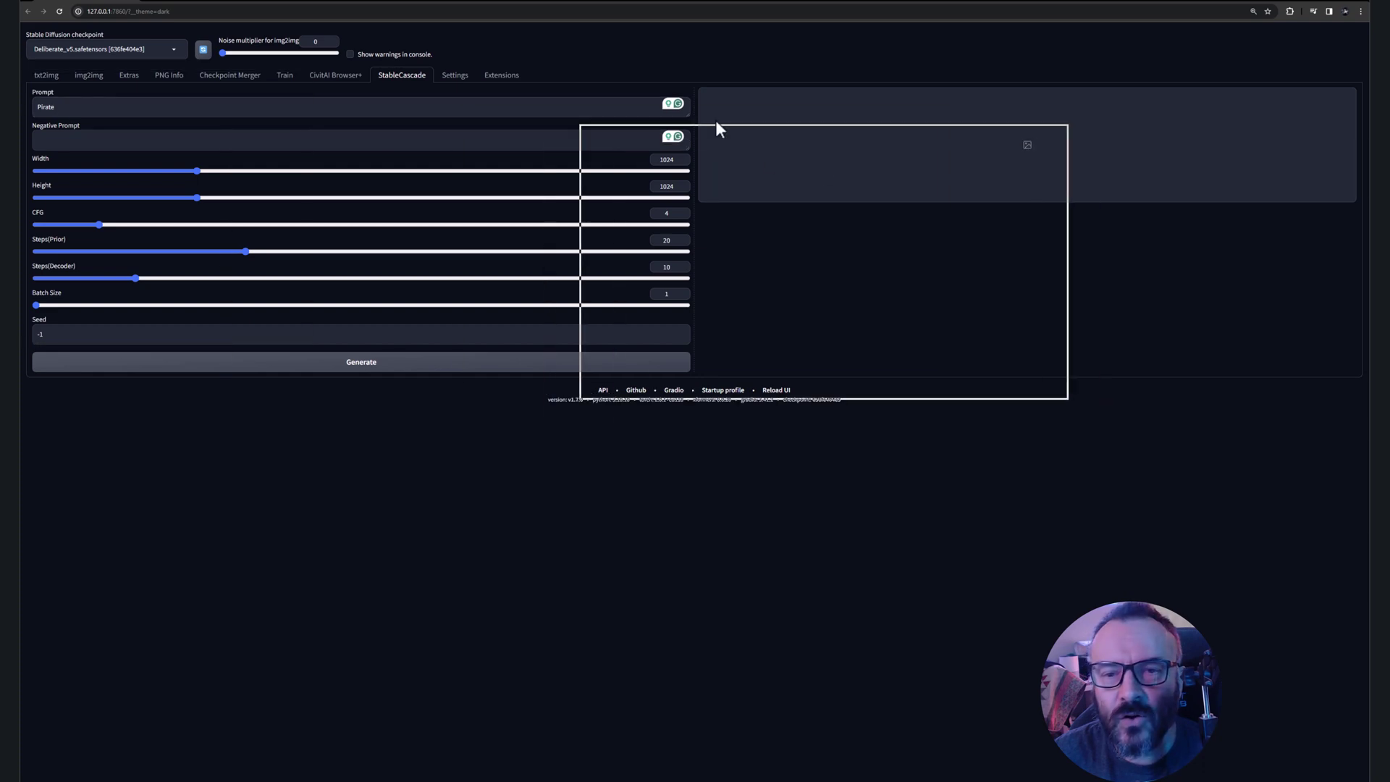
- Move and enlarge the command console to review the model download log, then hide it
drag(717, 127, 318, 81)
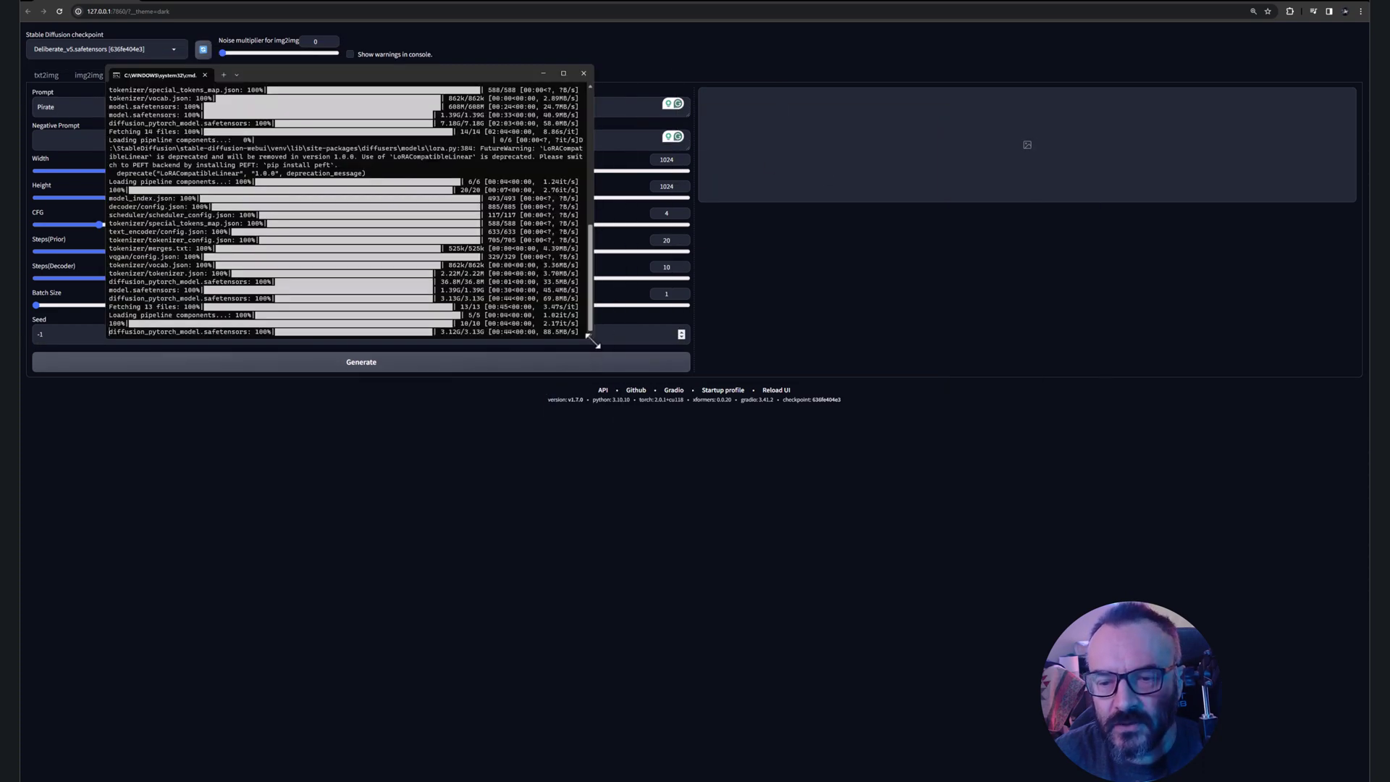
drag(592, 338, 749, 555)
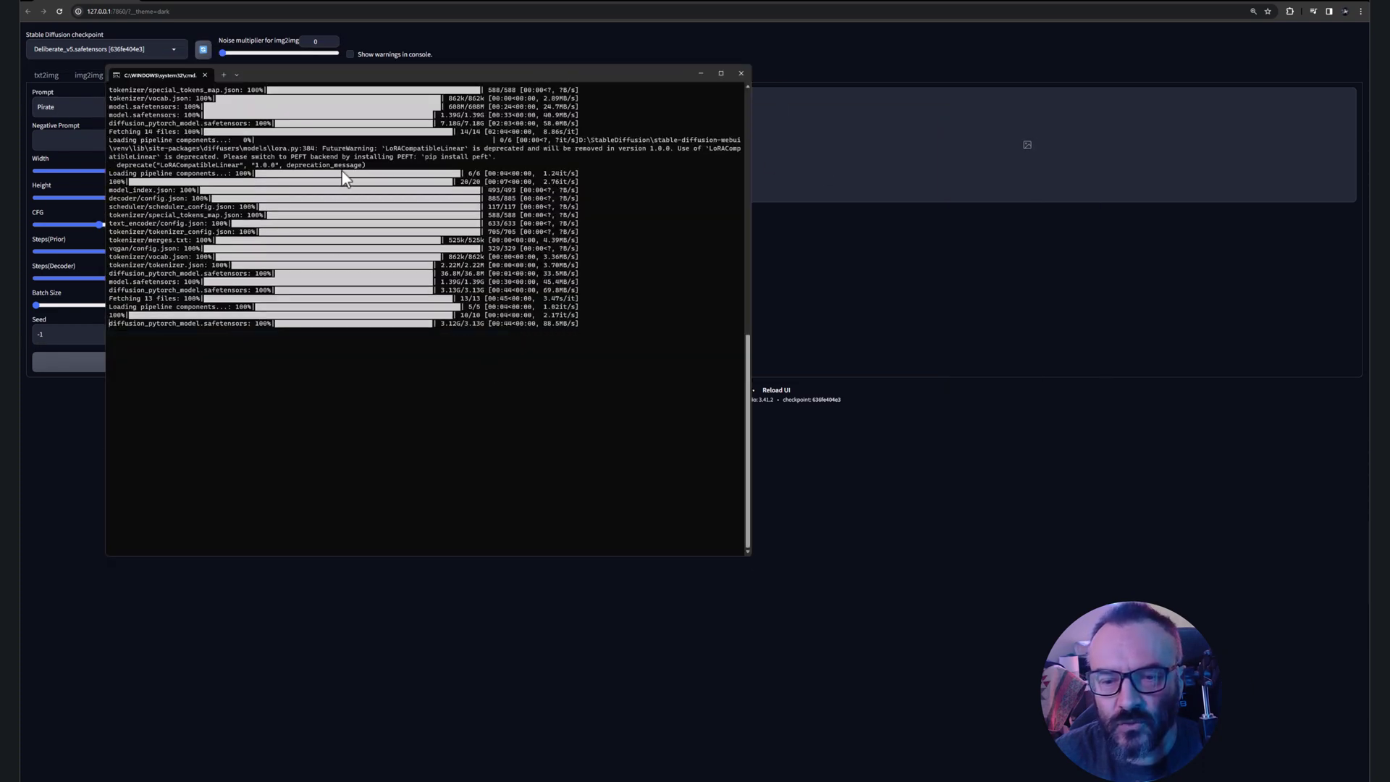
scroll(342, 170, up, 7)
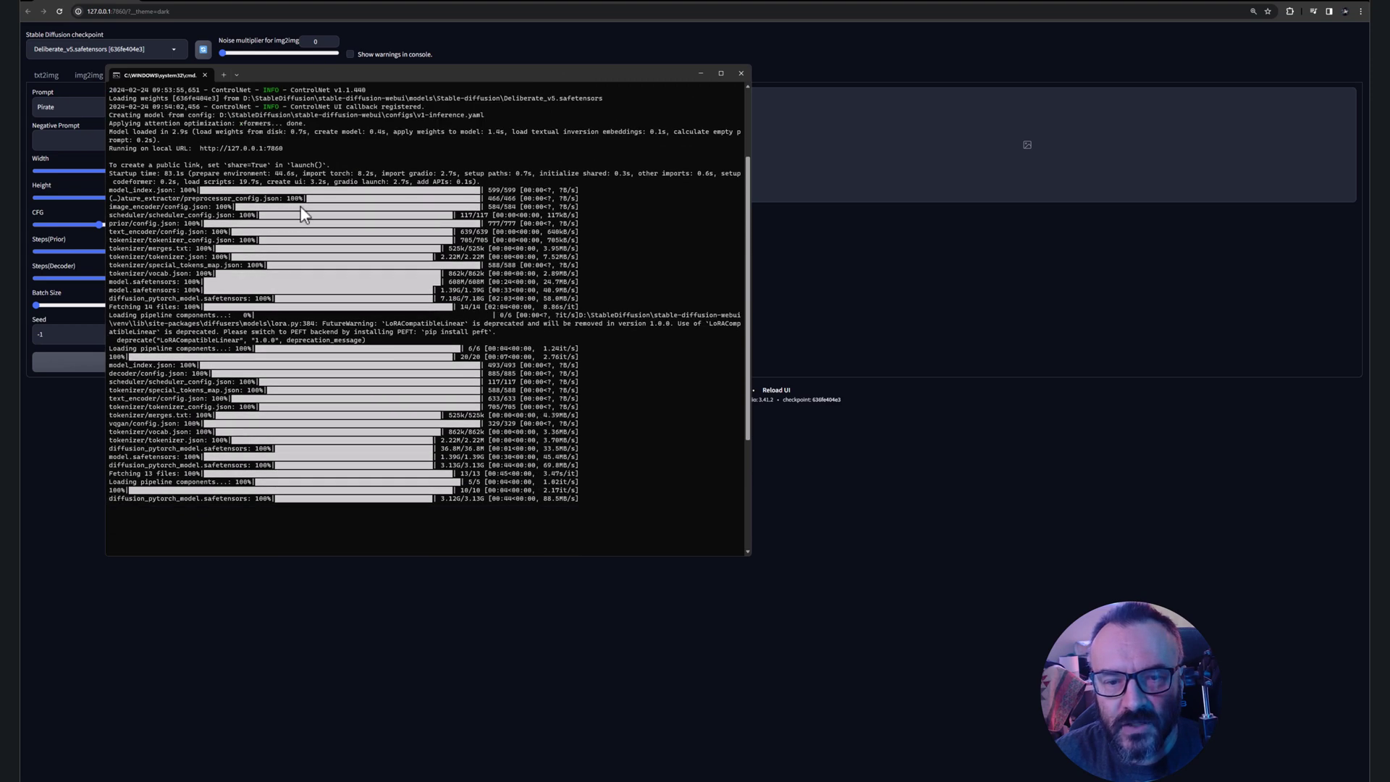
scroll(301, 207, down, 2)
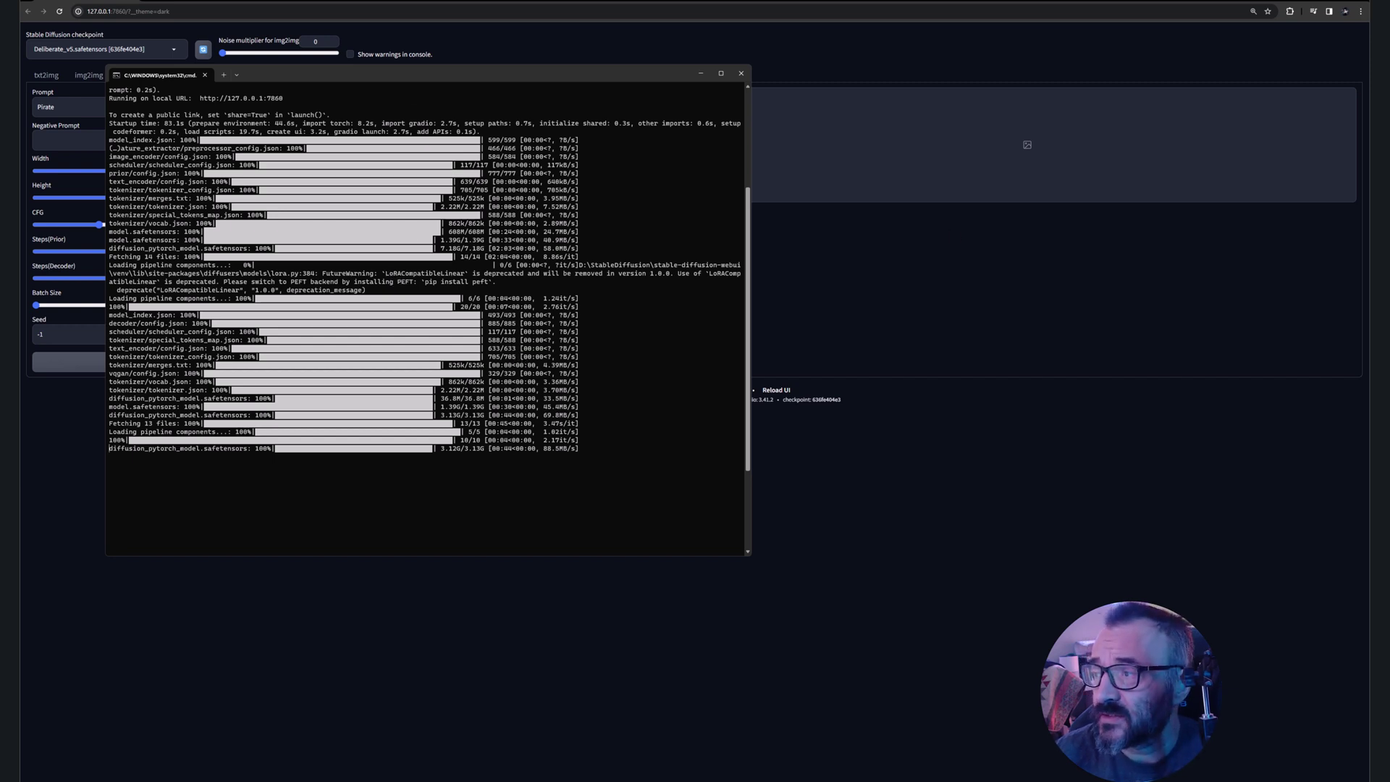
key(alt+Tab)
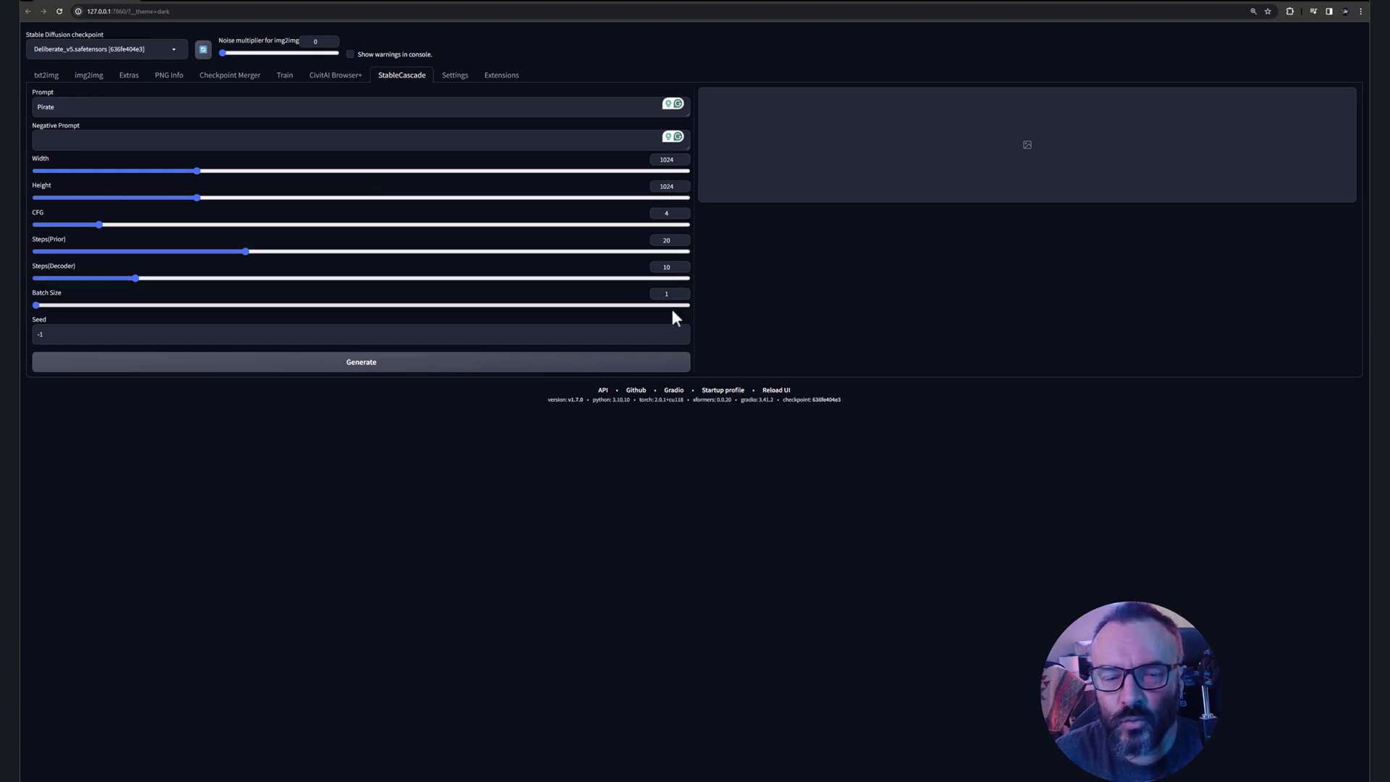
- Generate the 1024×1024 Pirate image and inspect the bearded pirate portrait full screen
click(418, 369)
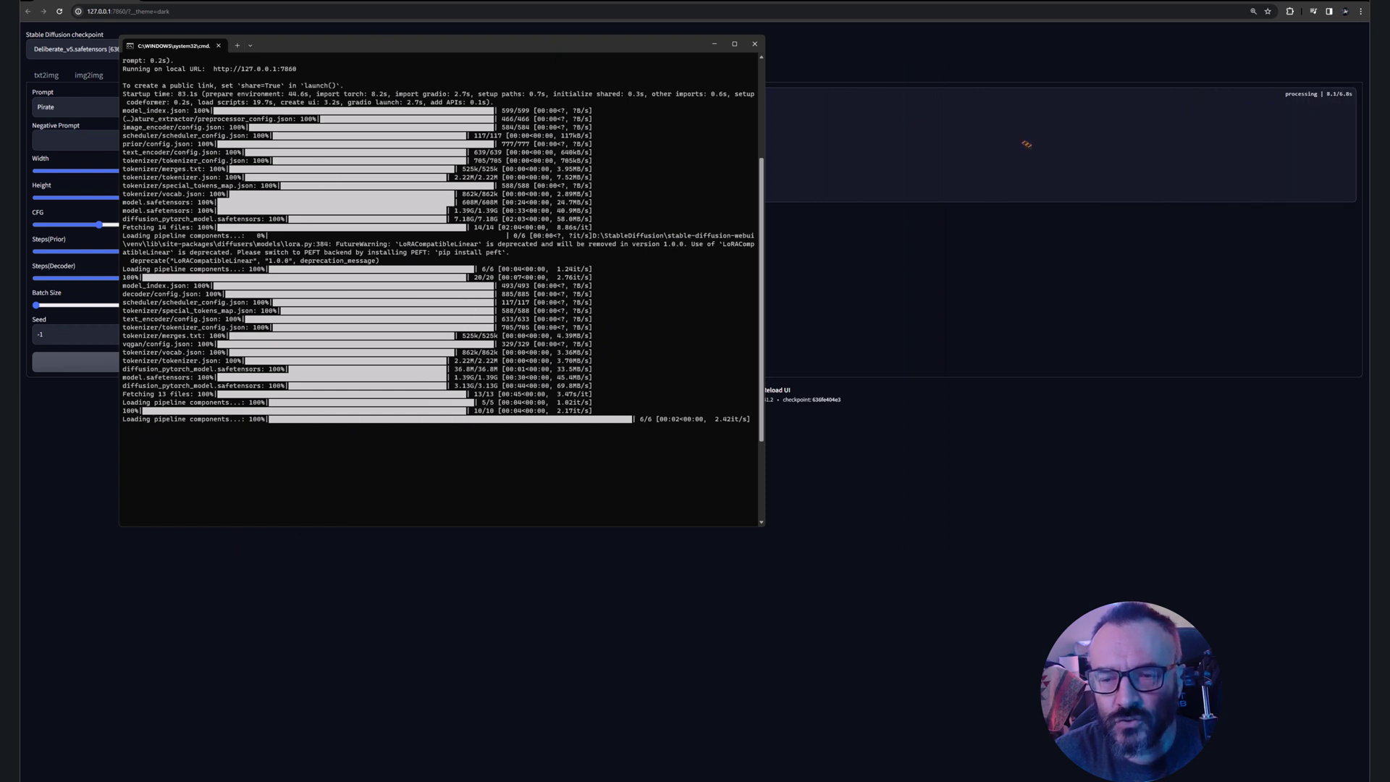
click(1160, 2)
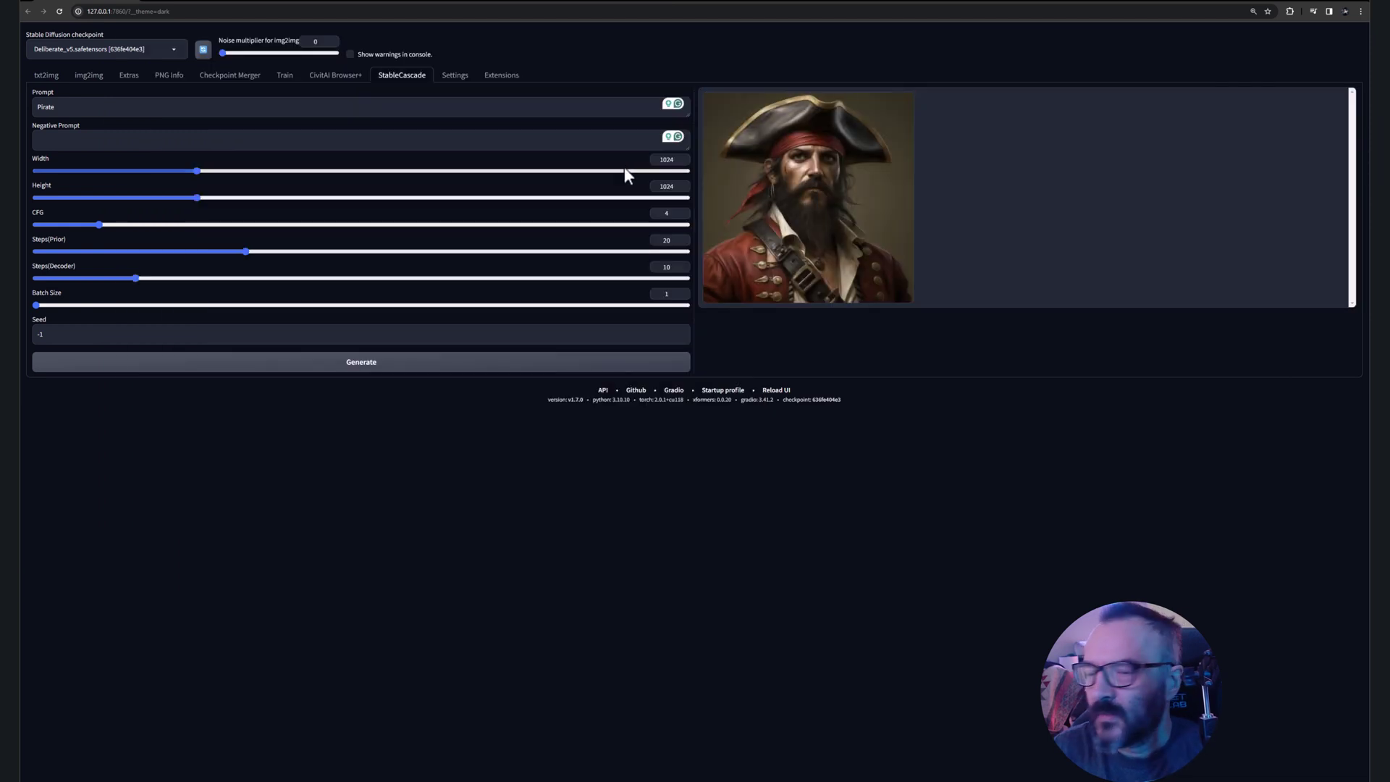
click(834, 237)
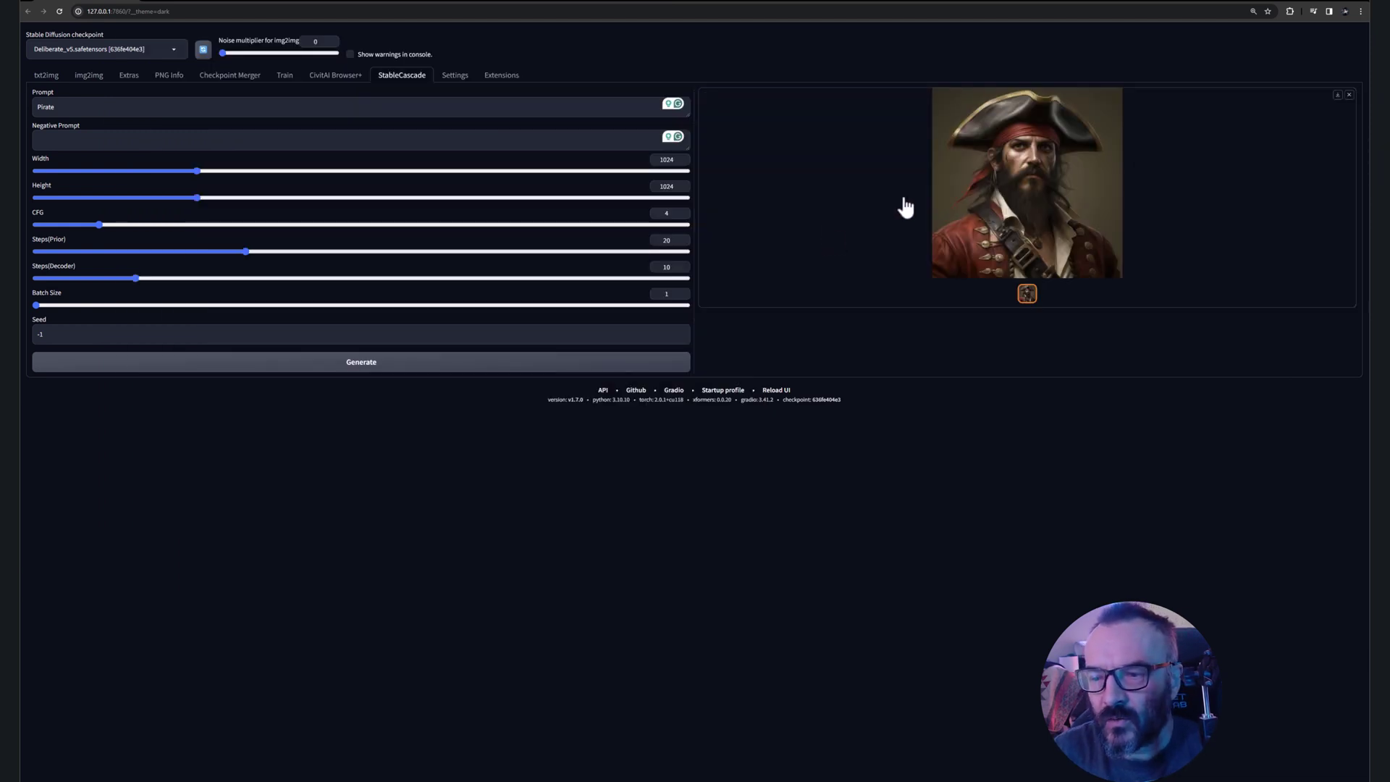
click(1010, 220)
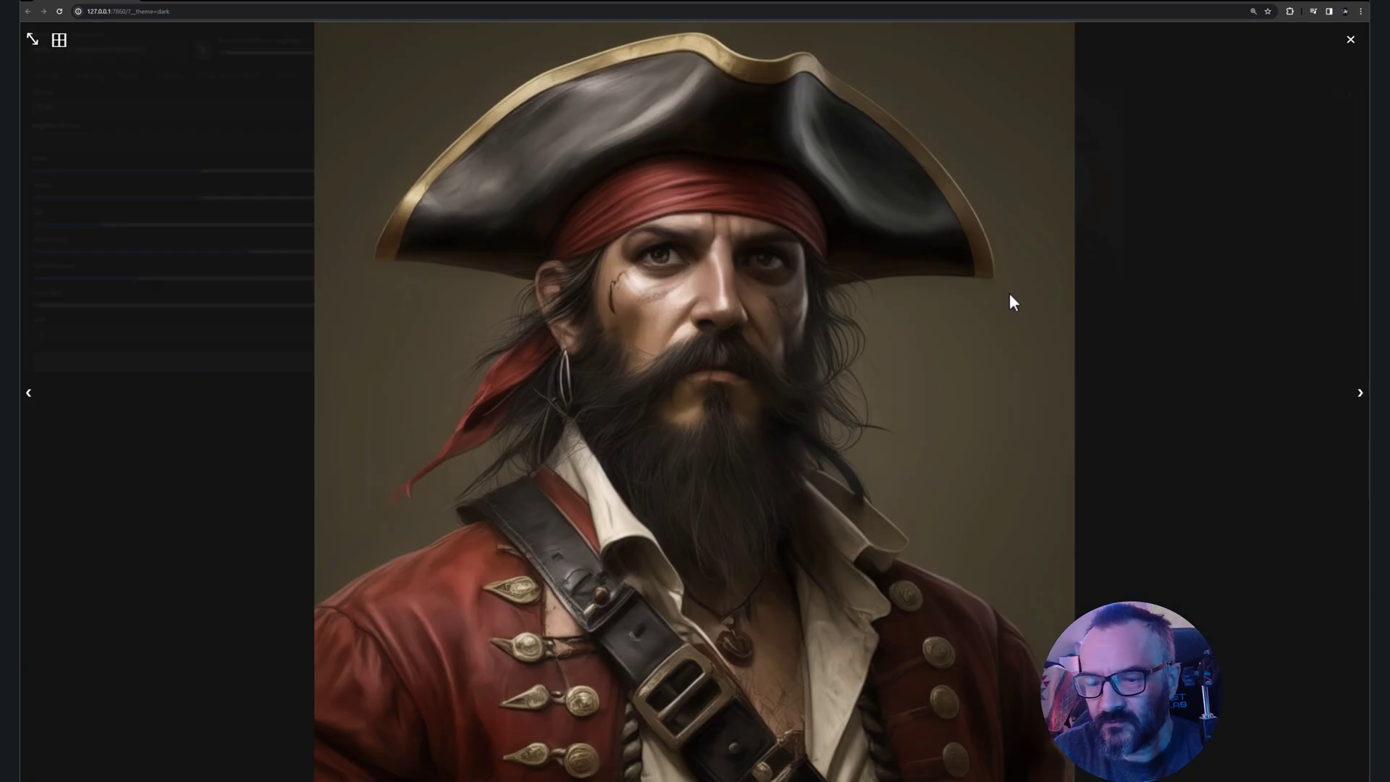
click(1350, 39)
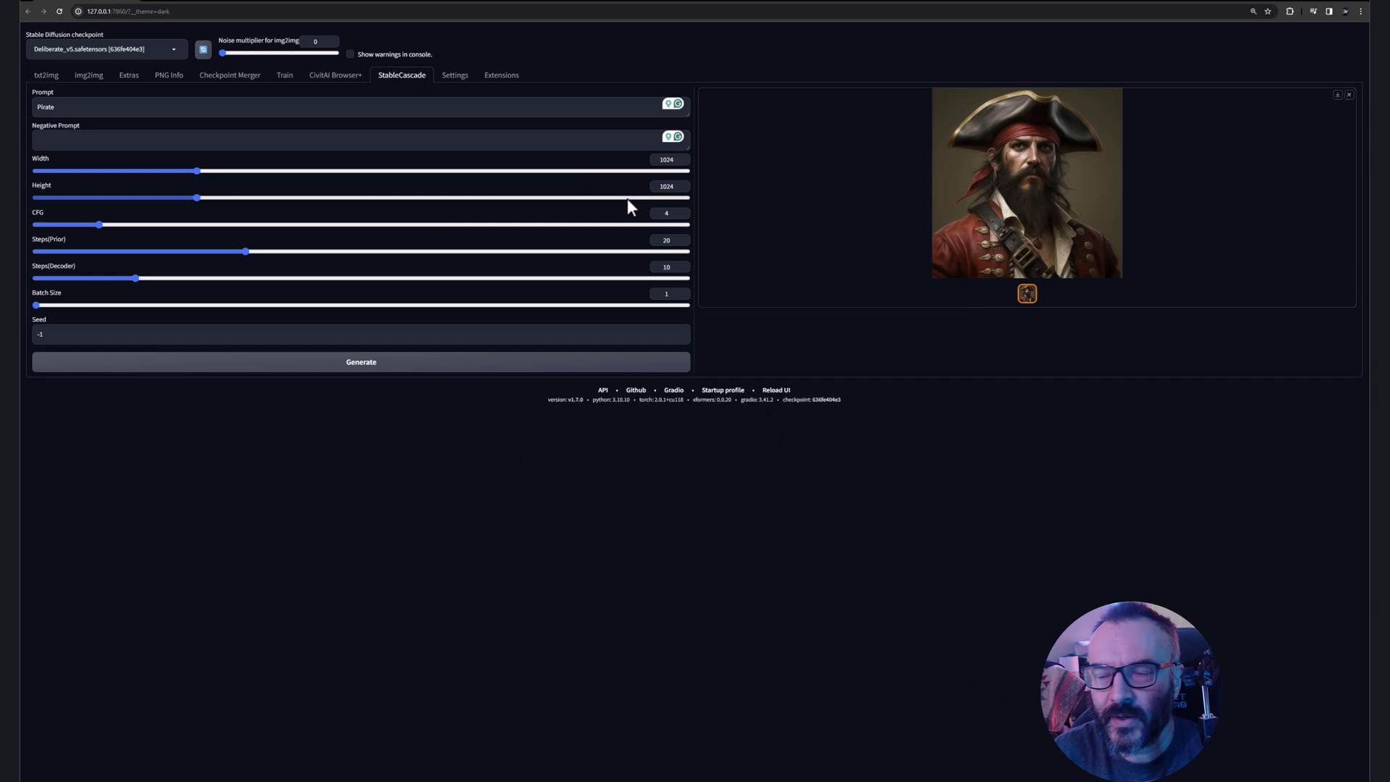
click(243, 6)
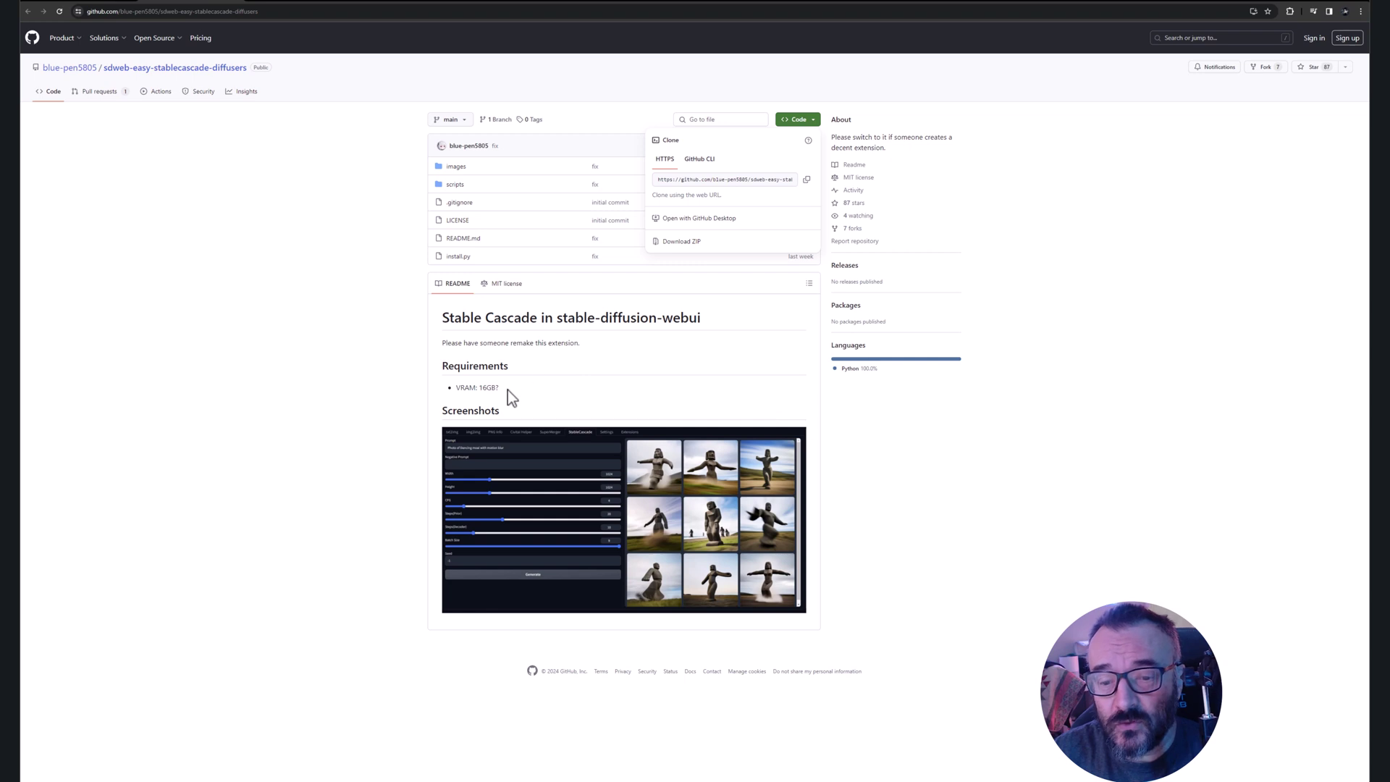
drag(506, 389, 453, 382)
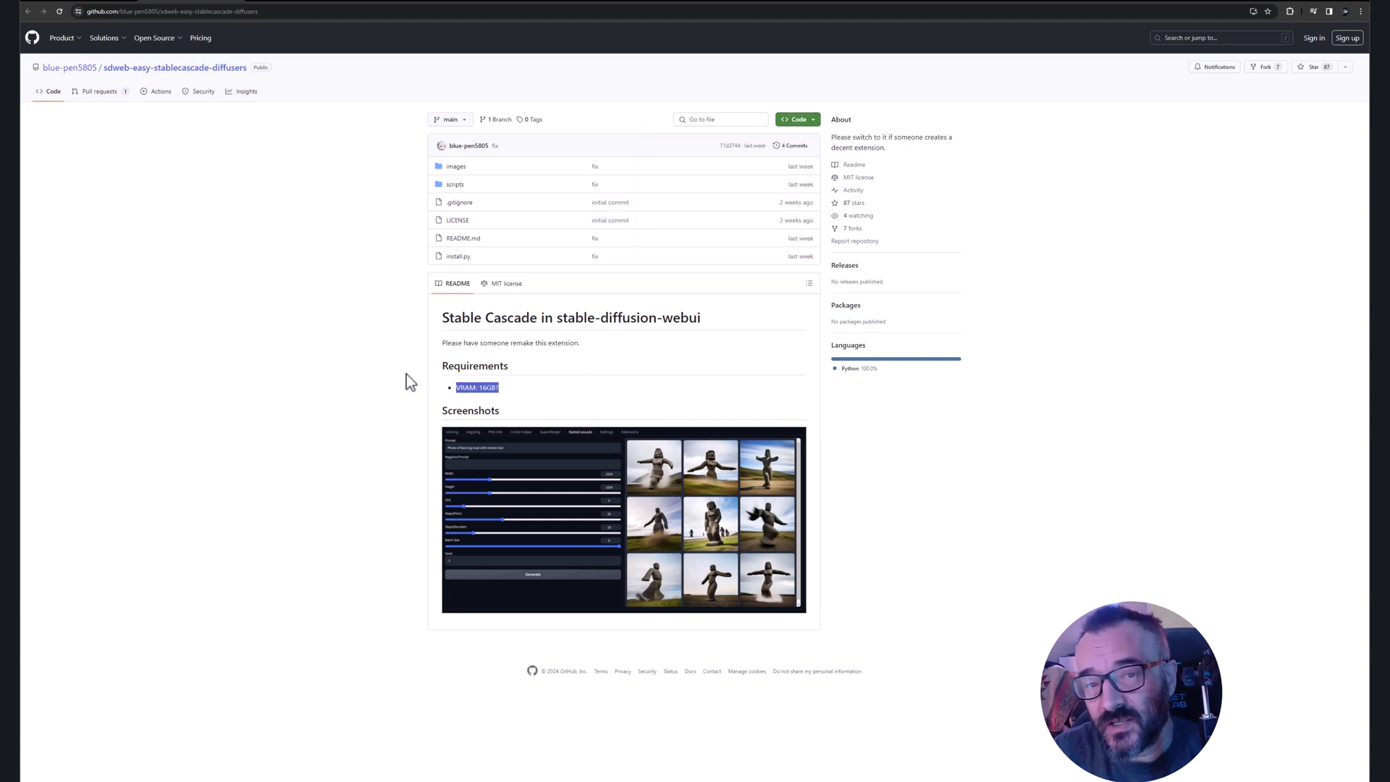
click(284, 302)
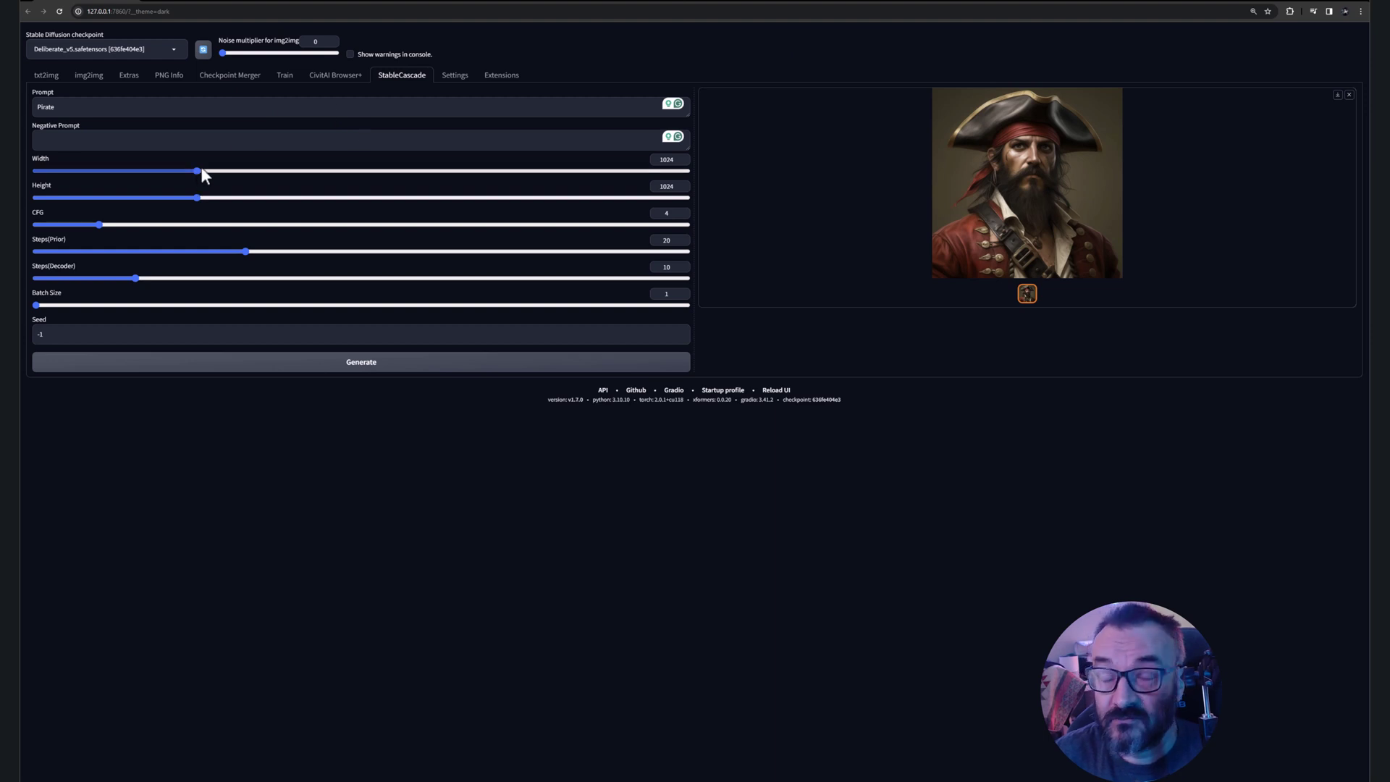
- Regenerate the Pirate image at 512×512 width and height, then open Task Manager to monitor GPU memory
drag(197, 170, 118, 172)
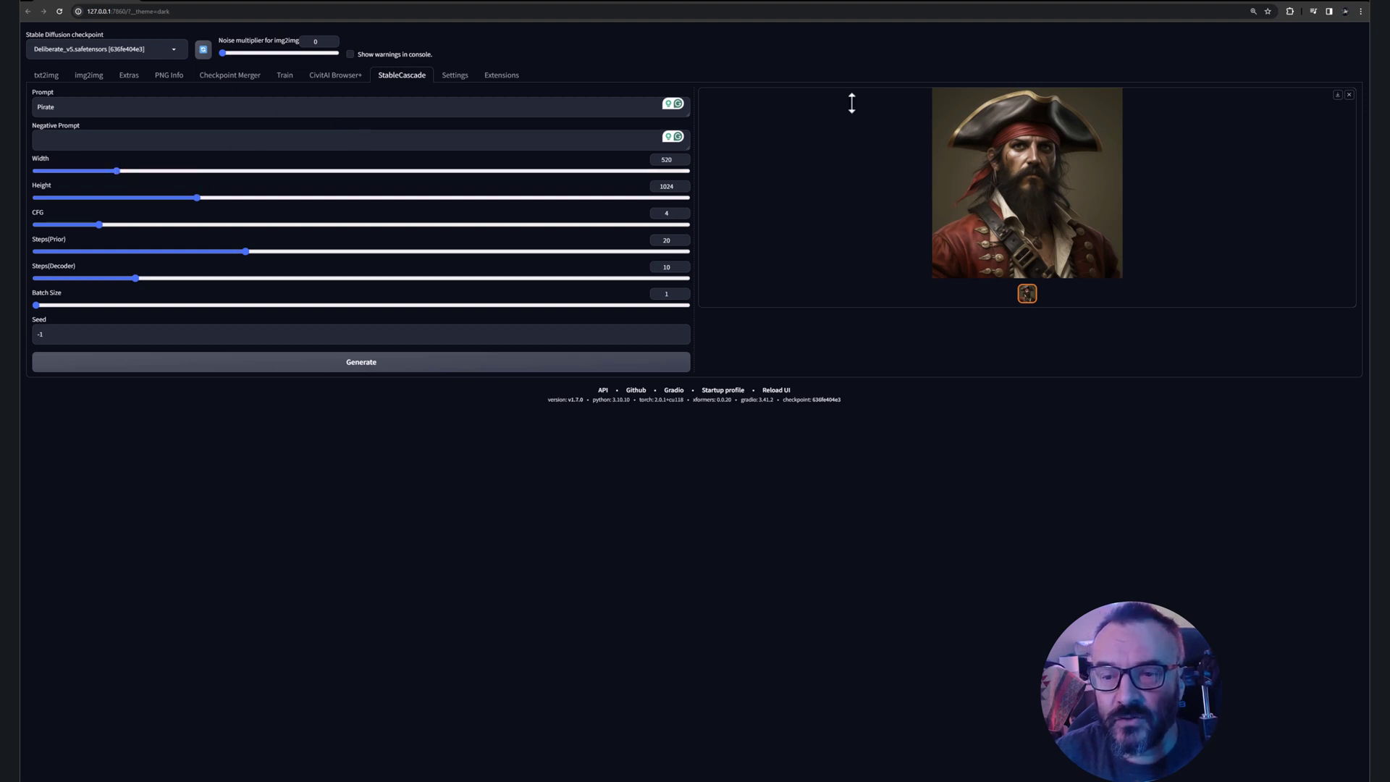
double_click(672, 160)
text(512)
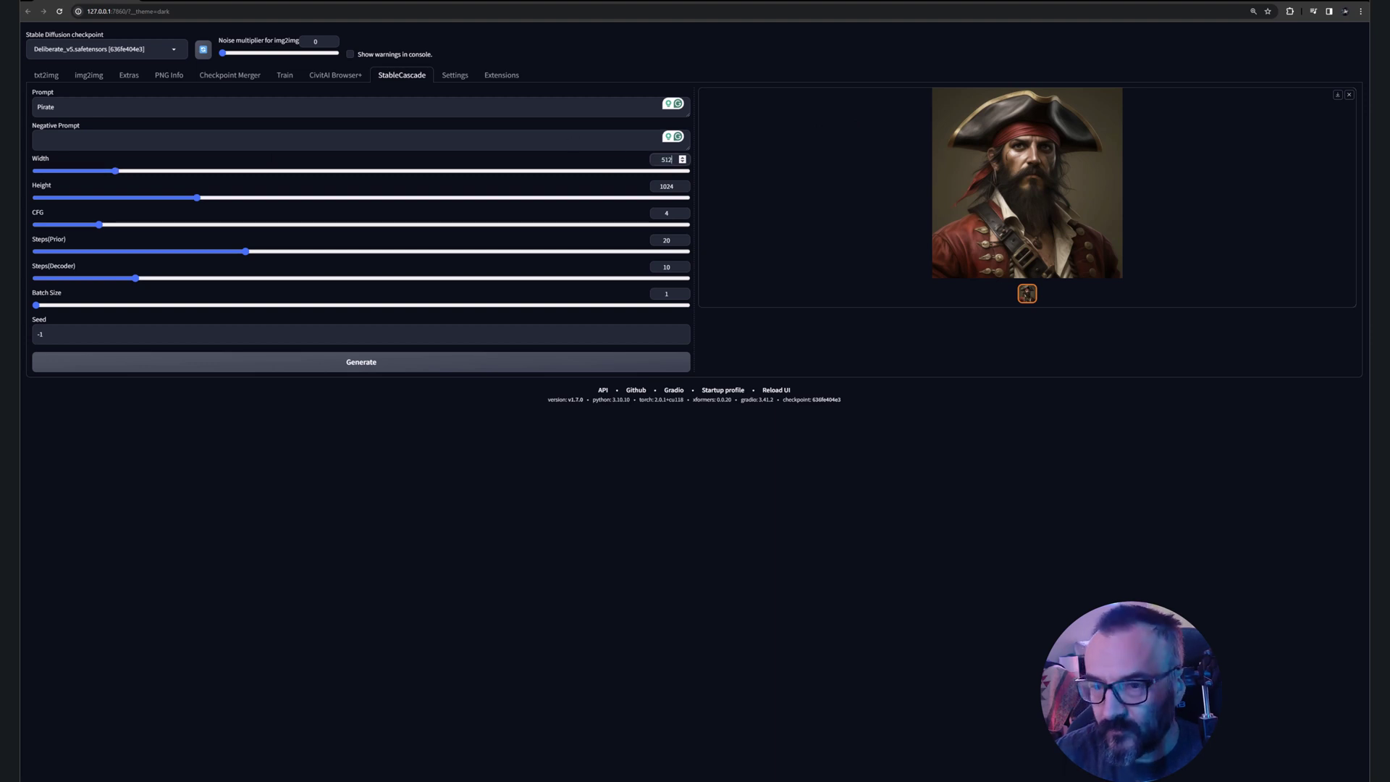
double_click(660, 187)
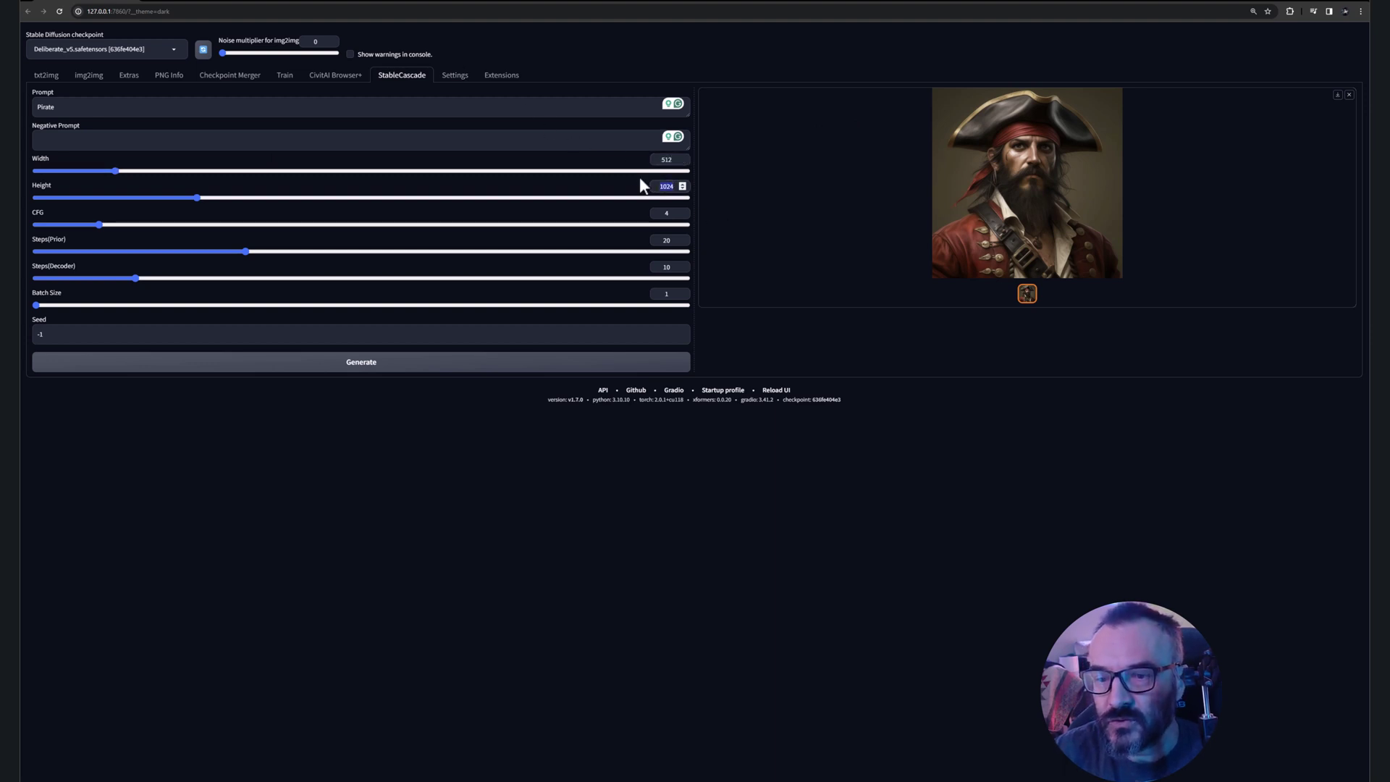
text(512)
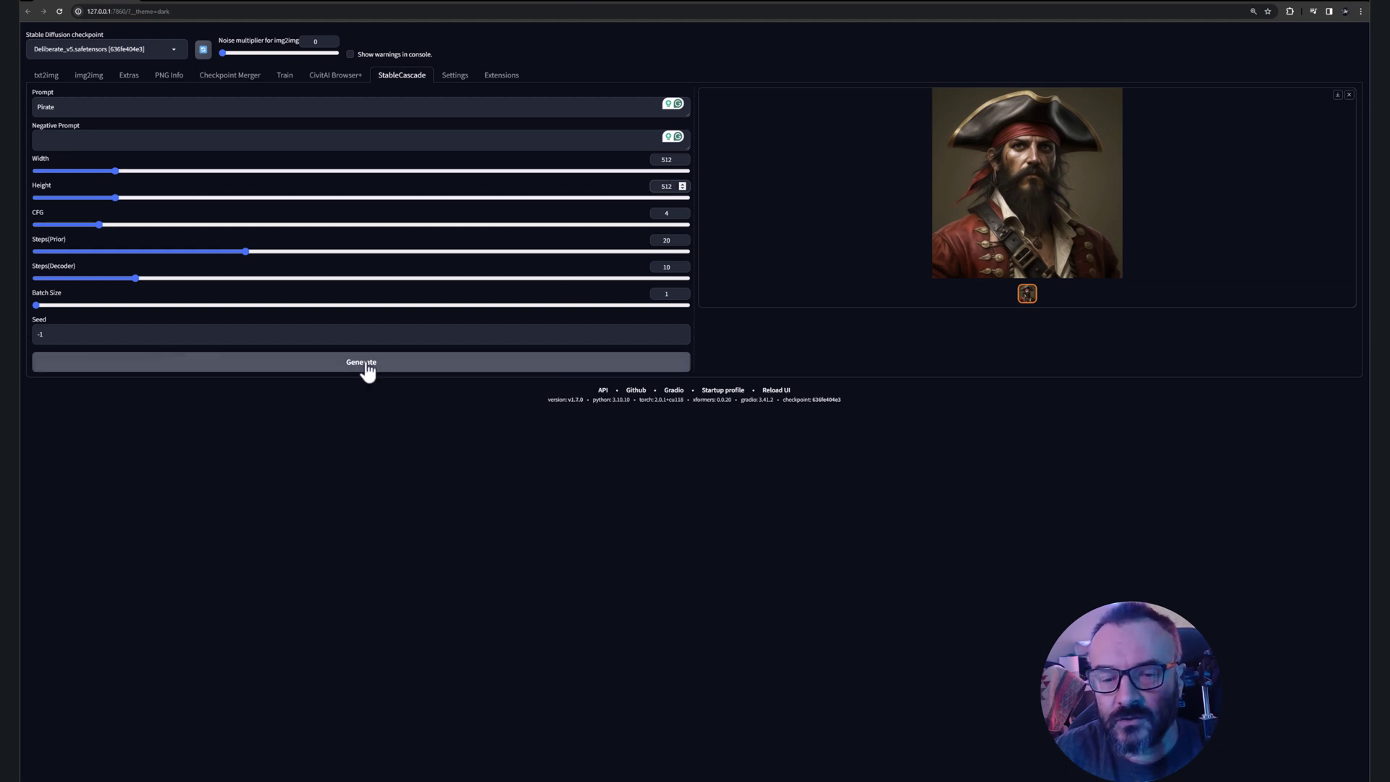
click(367, 369)
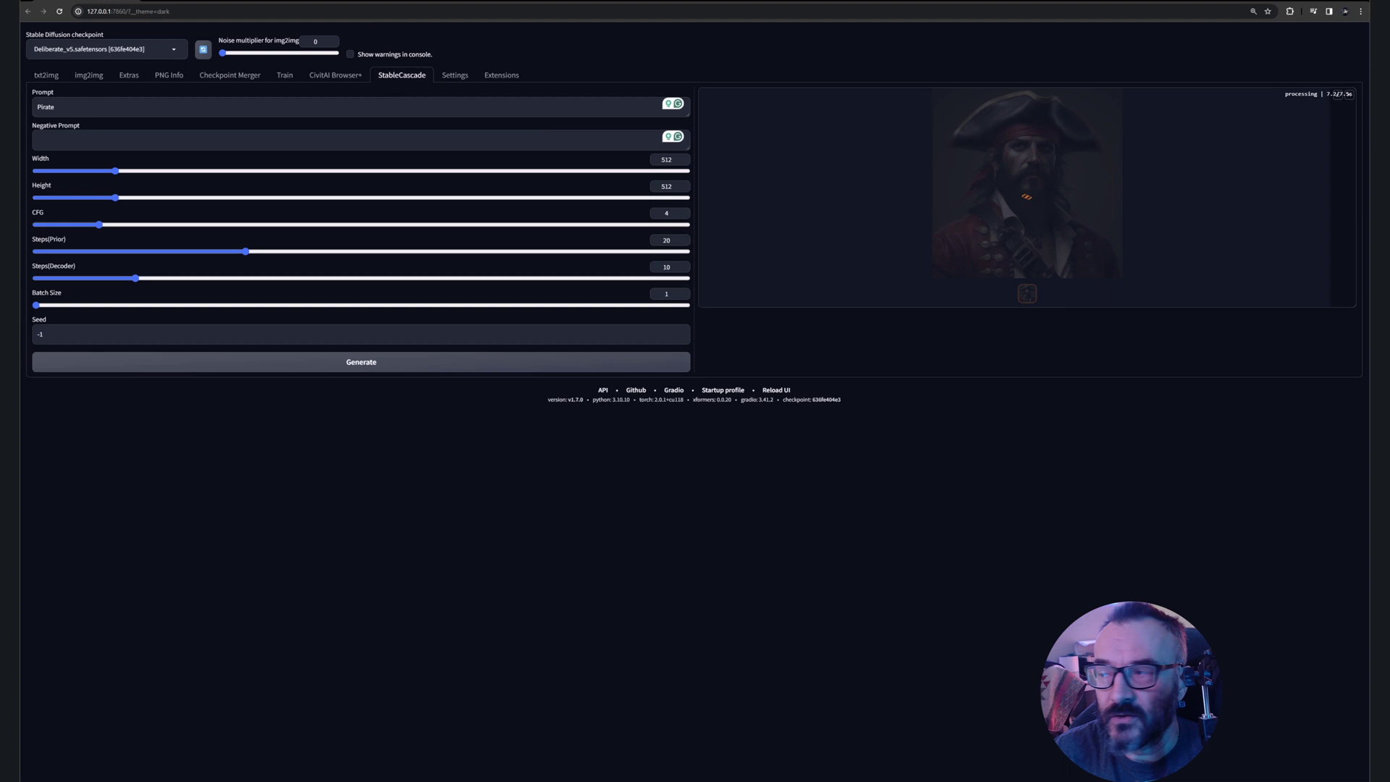
key(ctrl+shift+Escape)
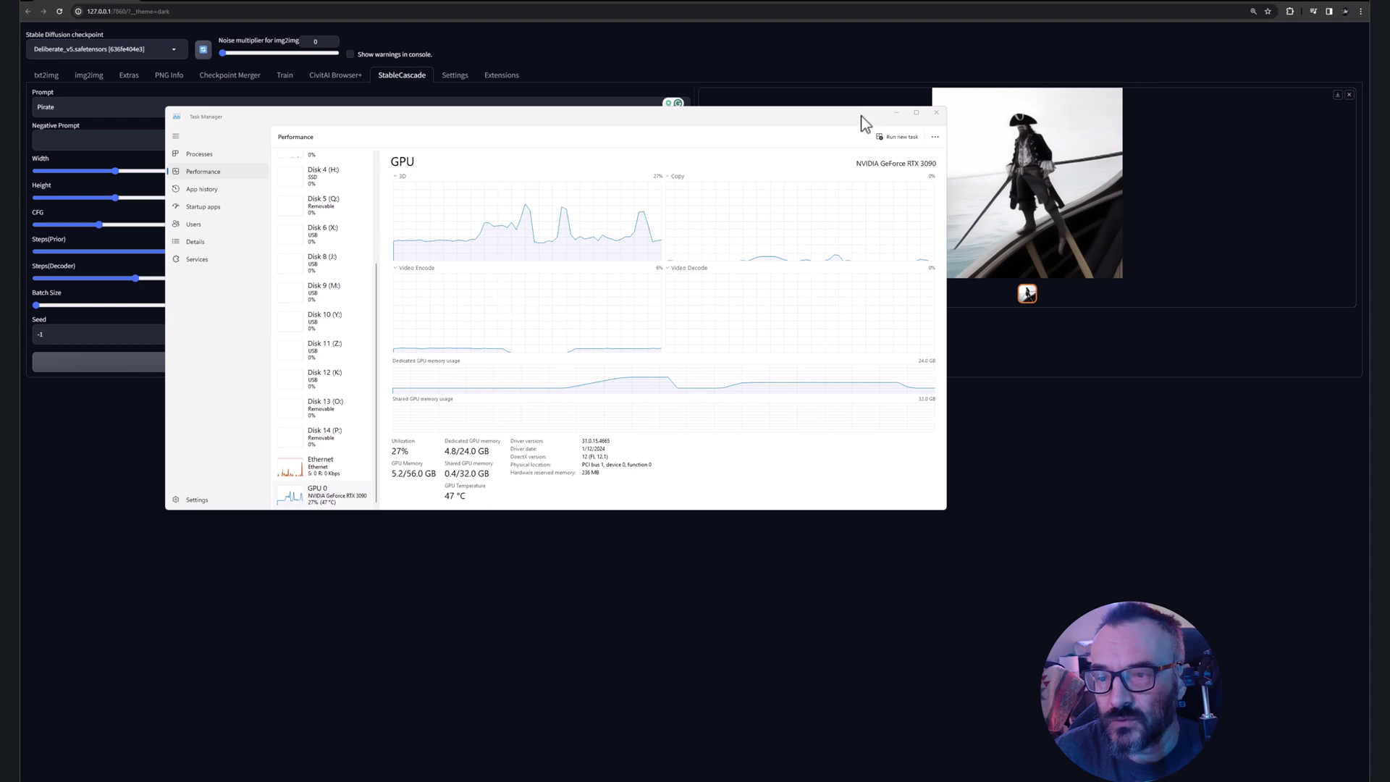
- Move Task Manager aside to read the GPU memory use, then close it
drag(863, 123, 829, 236)
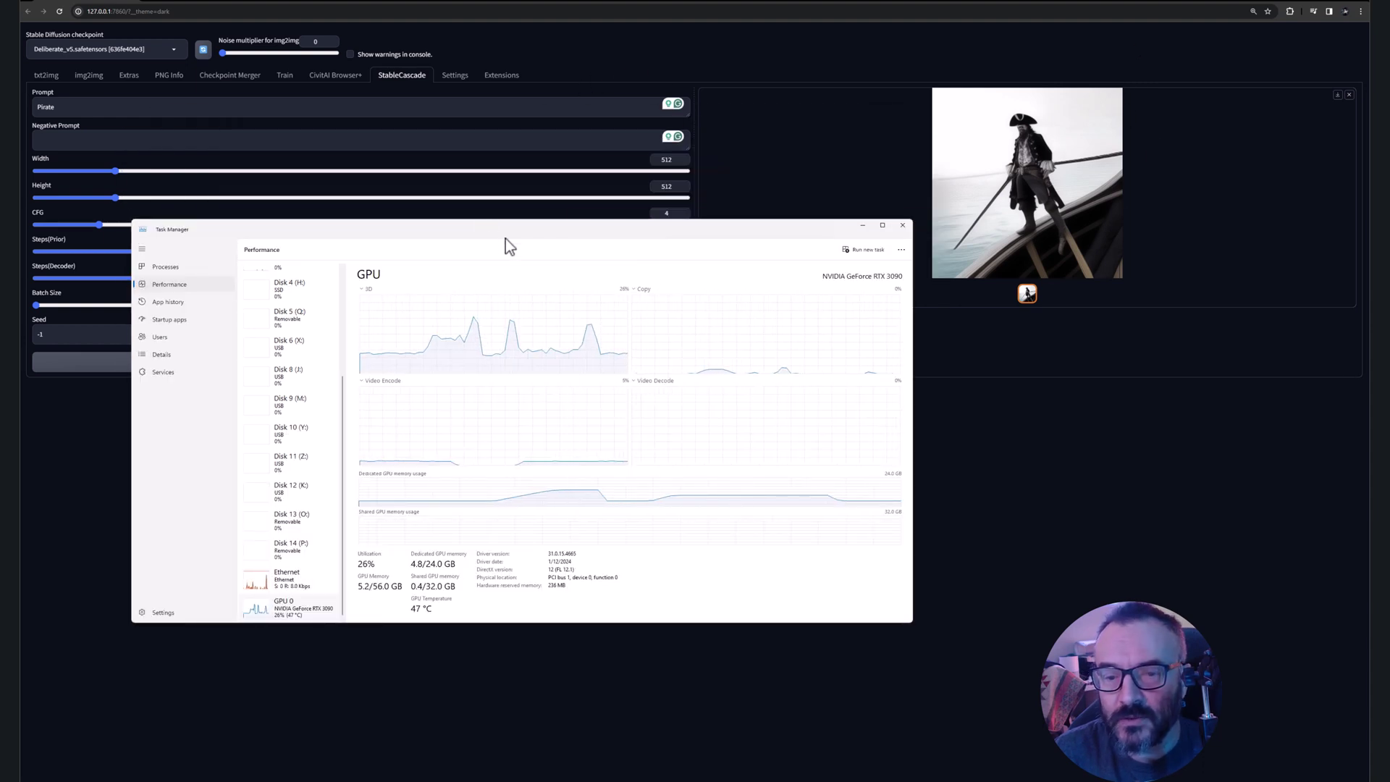
click(862, 225)
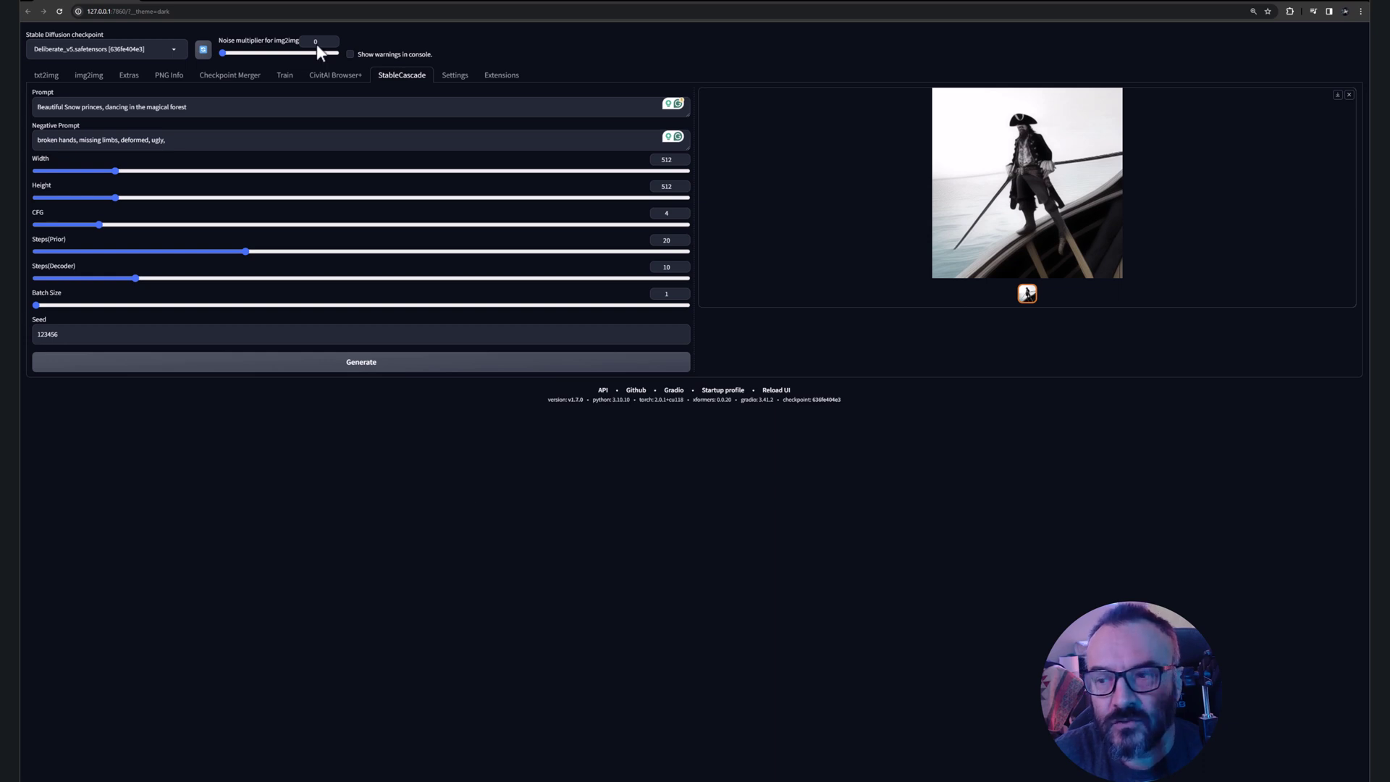
- On the extension's GitHub page, highlight the README's 'remake this extension' request, then deselect it
click(199, 4)
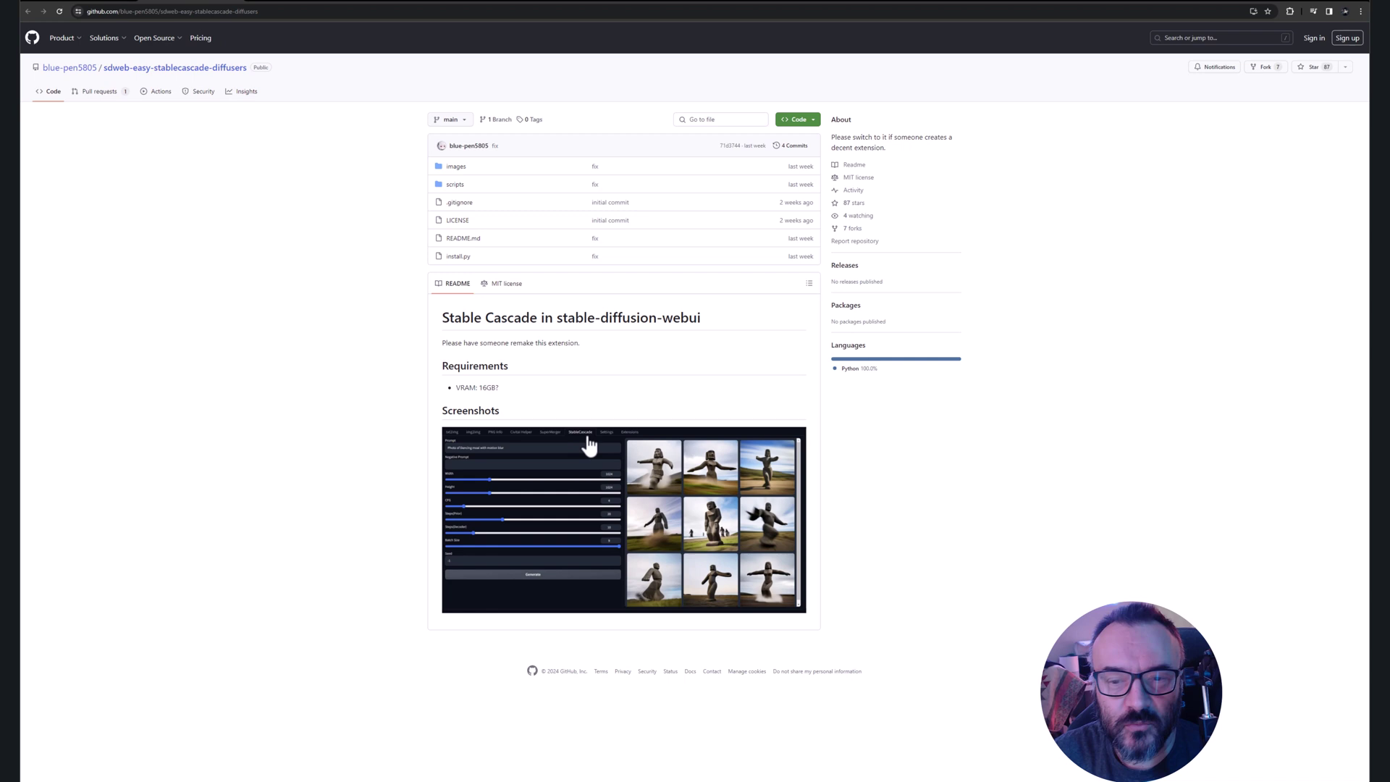
drag(586, 343, 444, 349)
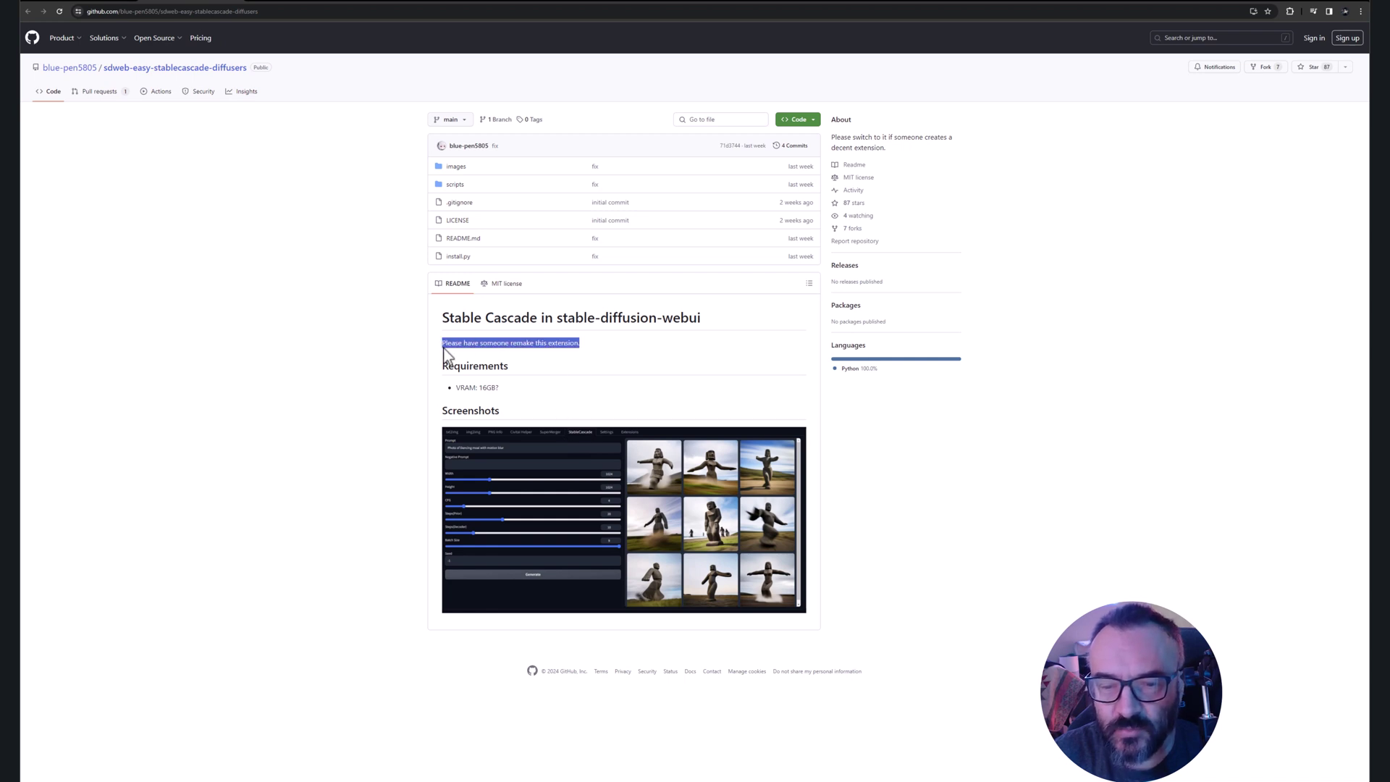
click(634, 358)
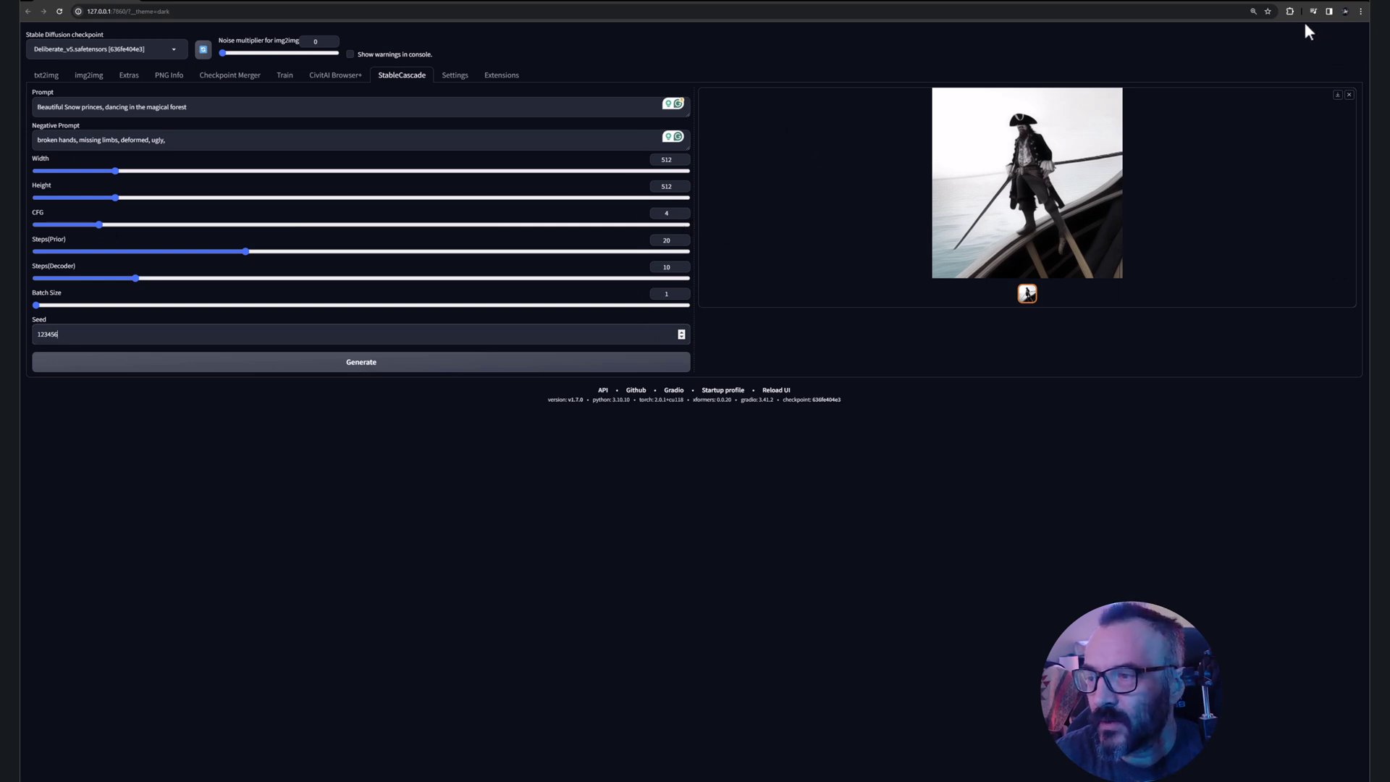
- Generate the 512×512 snow princess image on the StableCascade tab
click(557, 362)
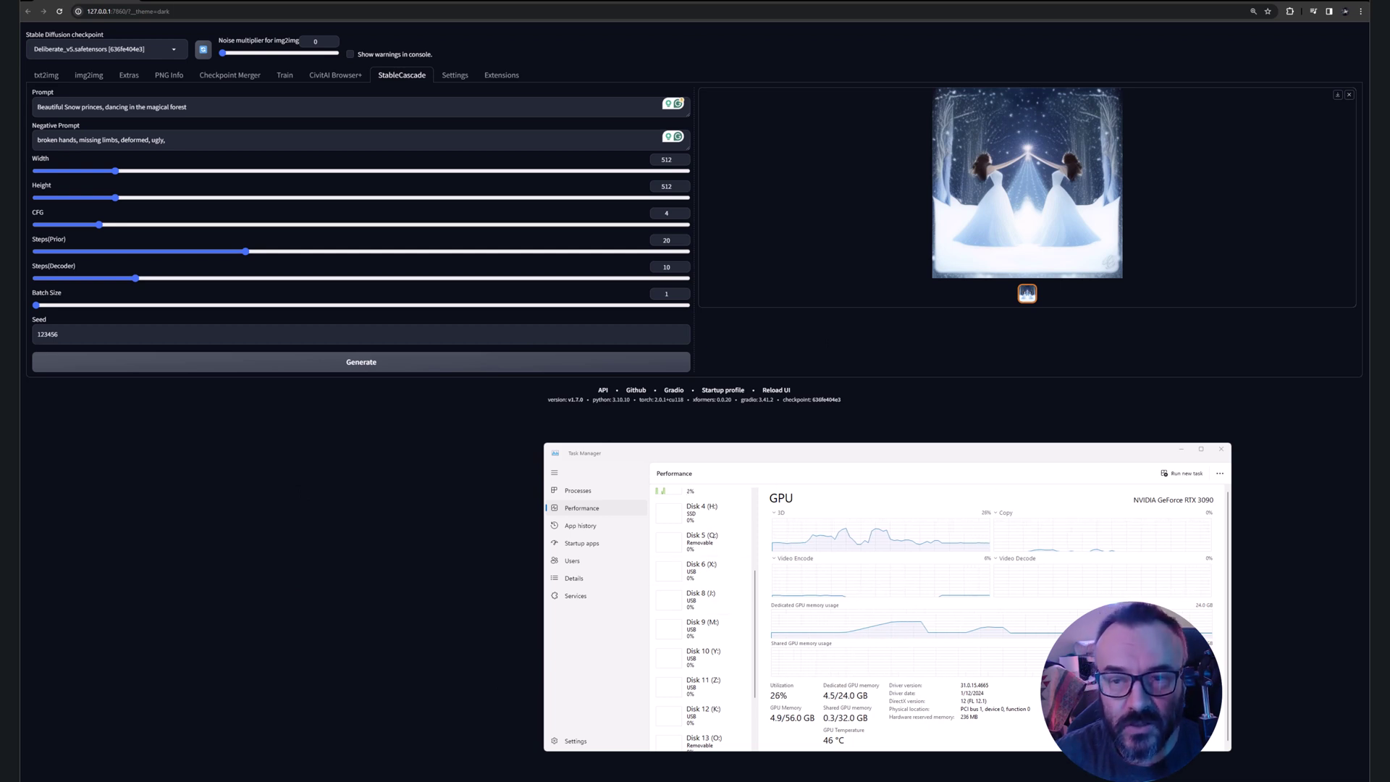
- Set width and height to 1024, then view the new snow princess image full size and close it
key(alt+Tab)
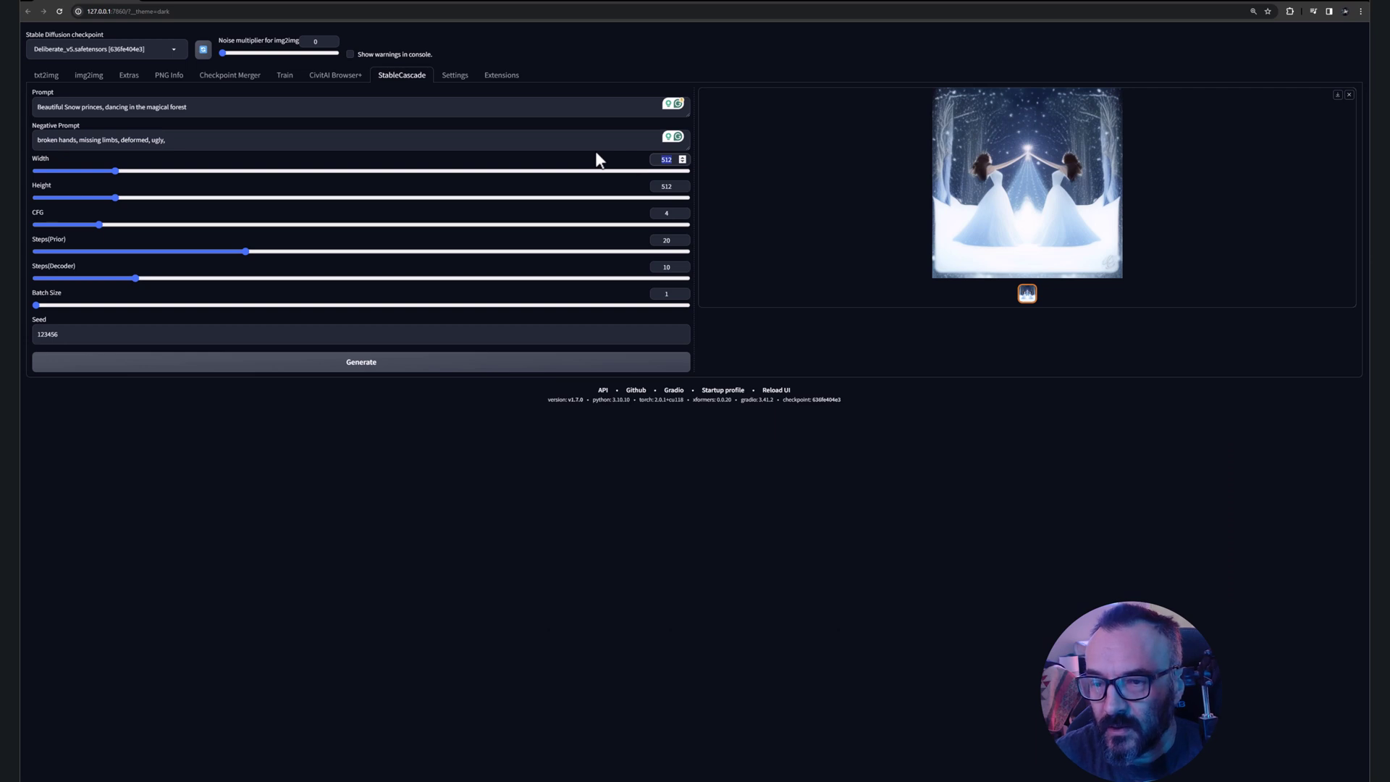
text(1204)
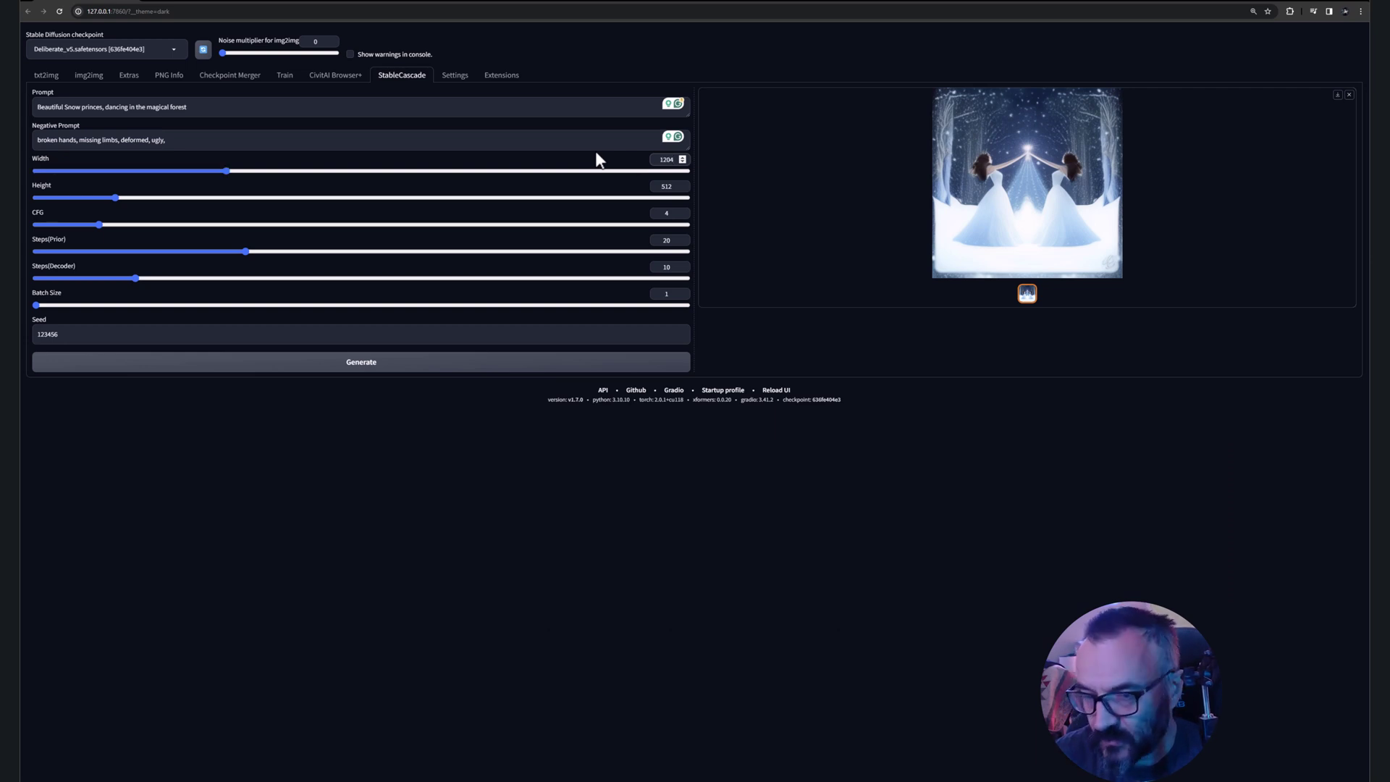
click(670, 186)
text(1024)
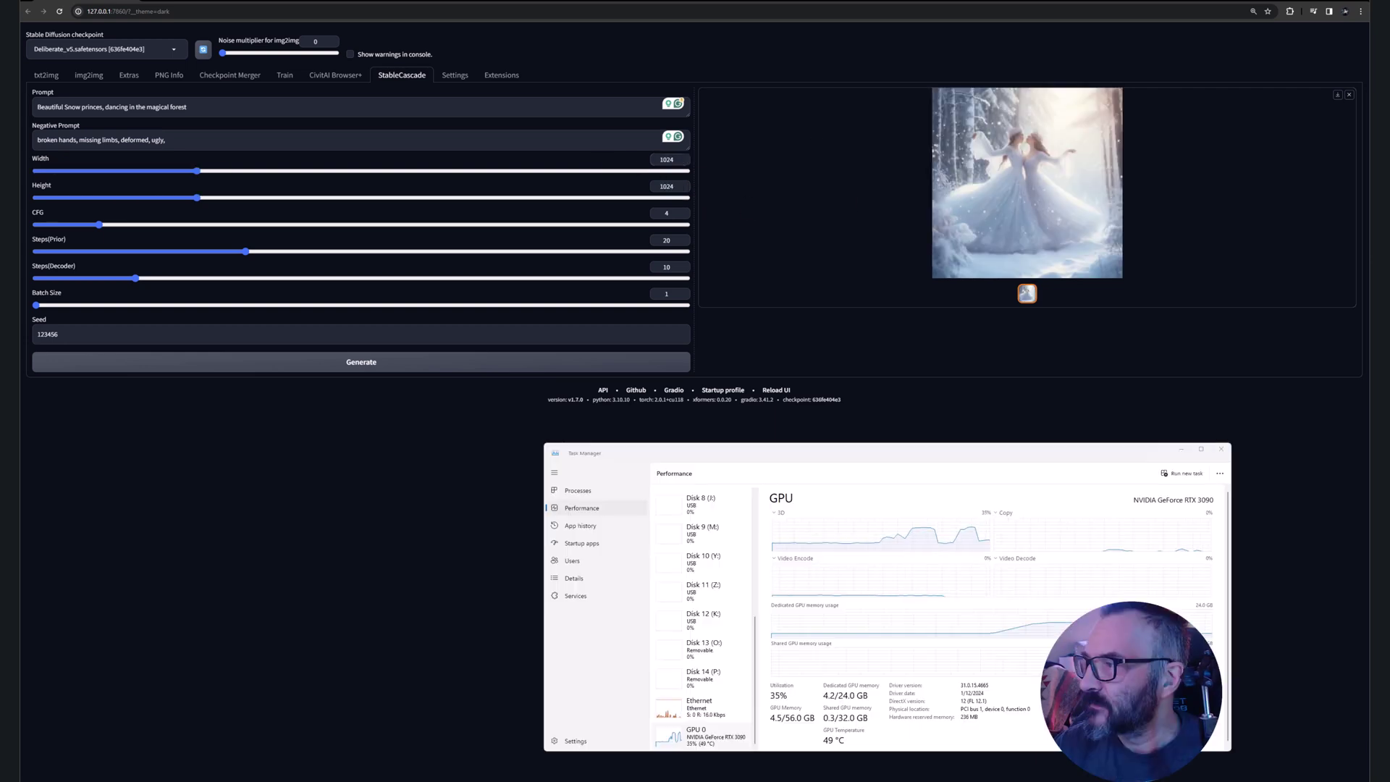
click(1047, 190)
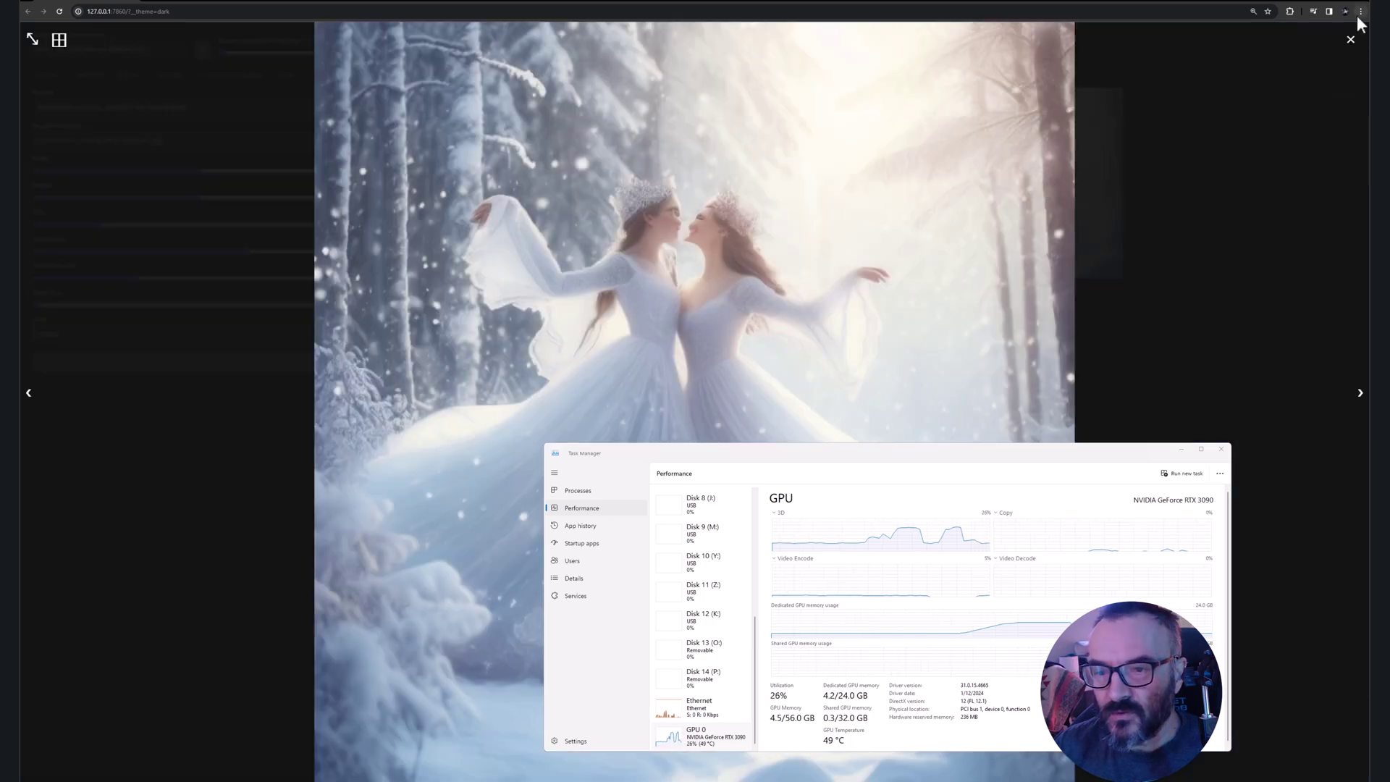
click(1350, 40)
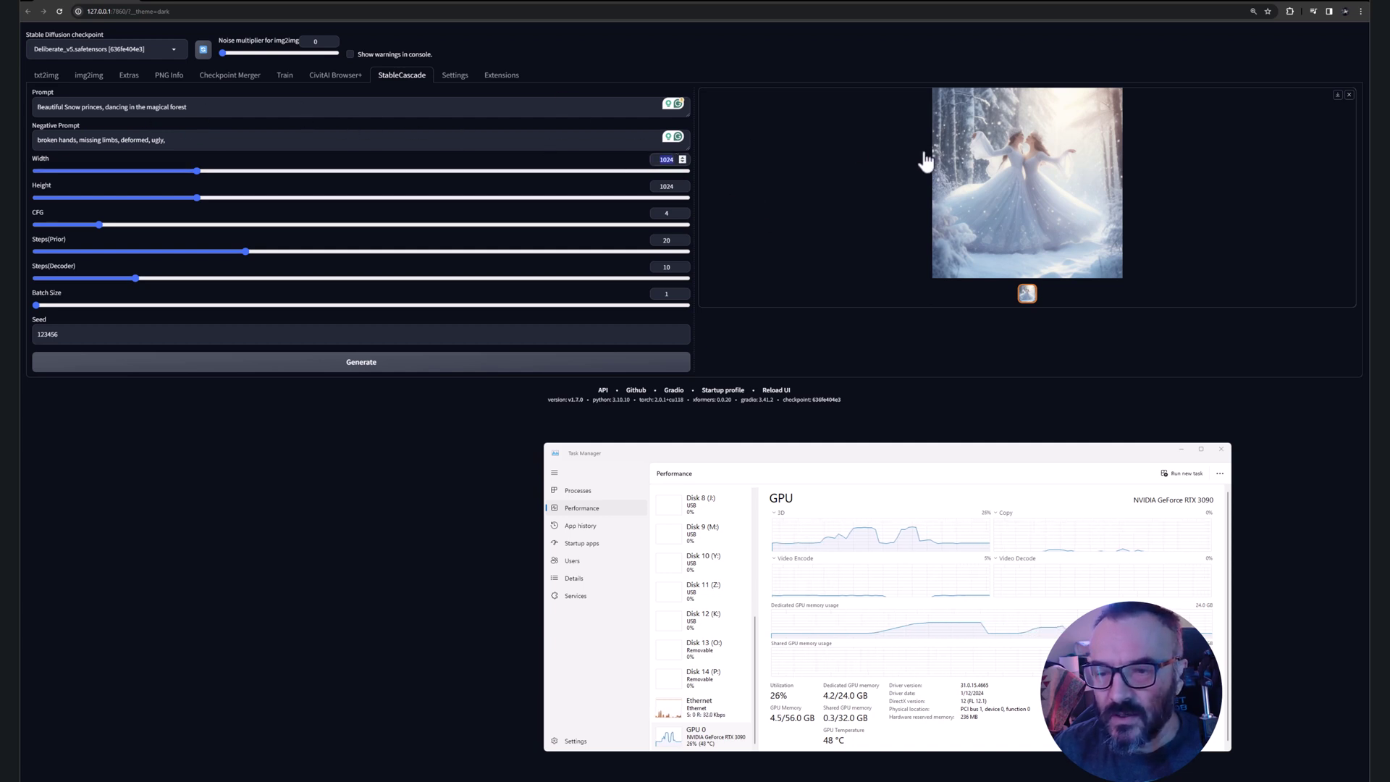
- Enter 2048 for both width and height and render the snow princess image
text(2048)
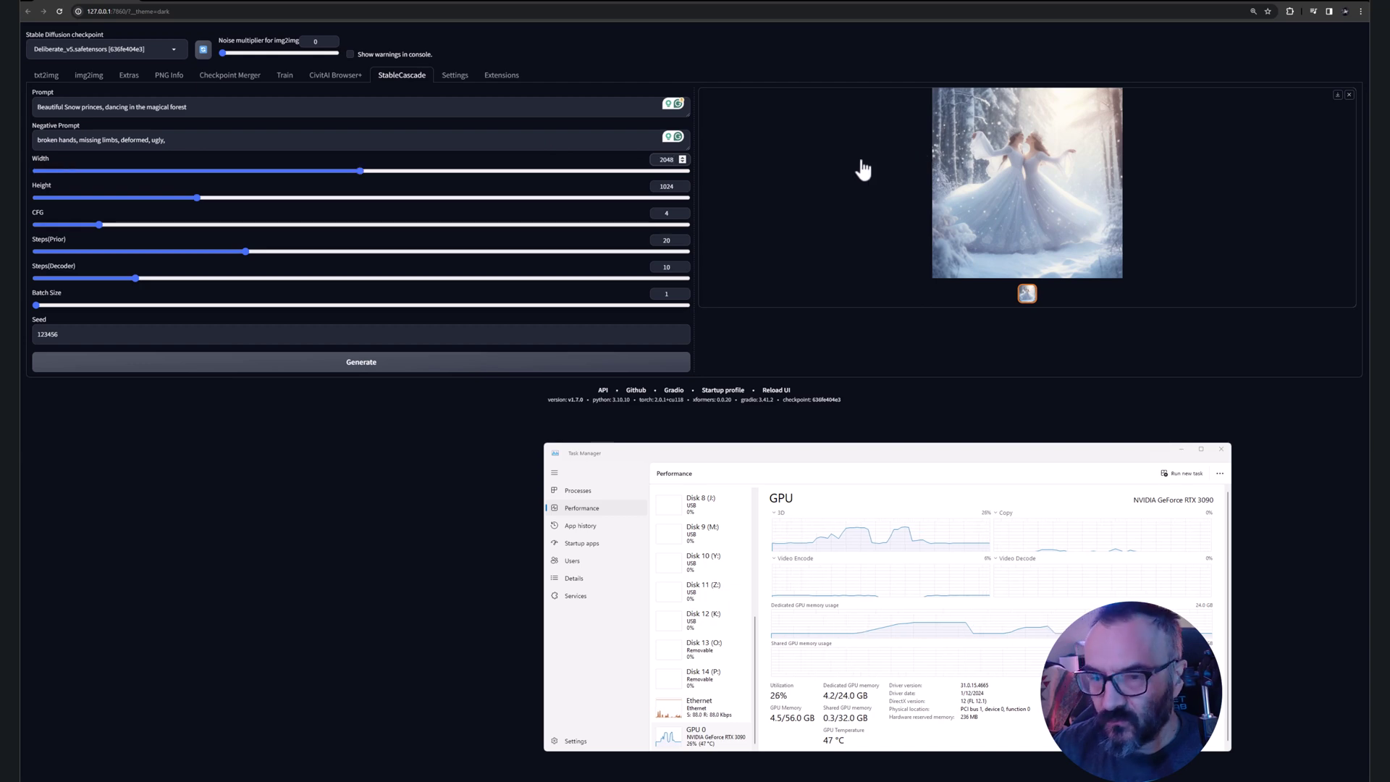
double_click(665, 187)
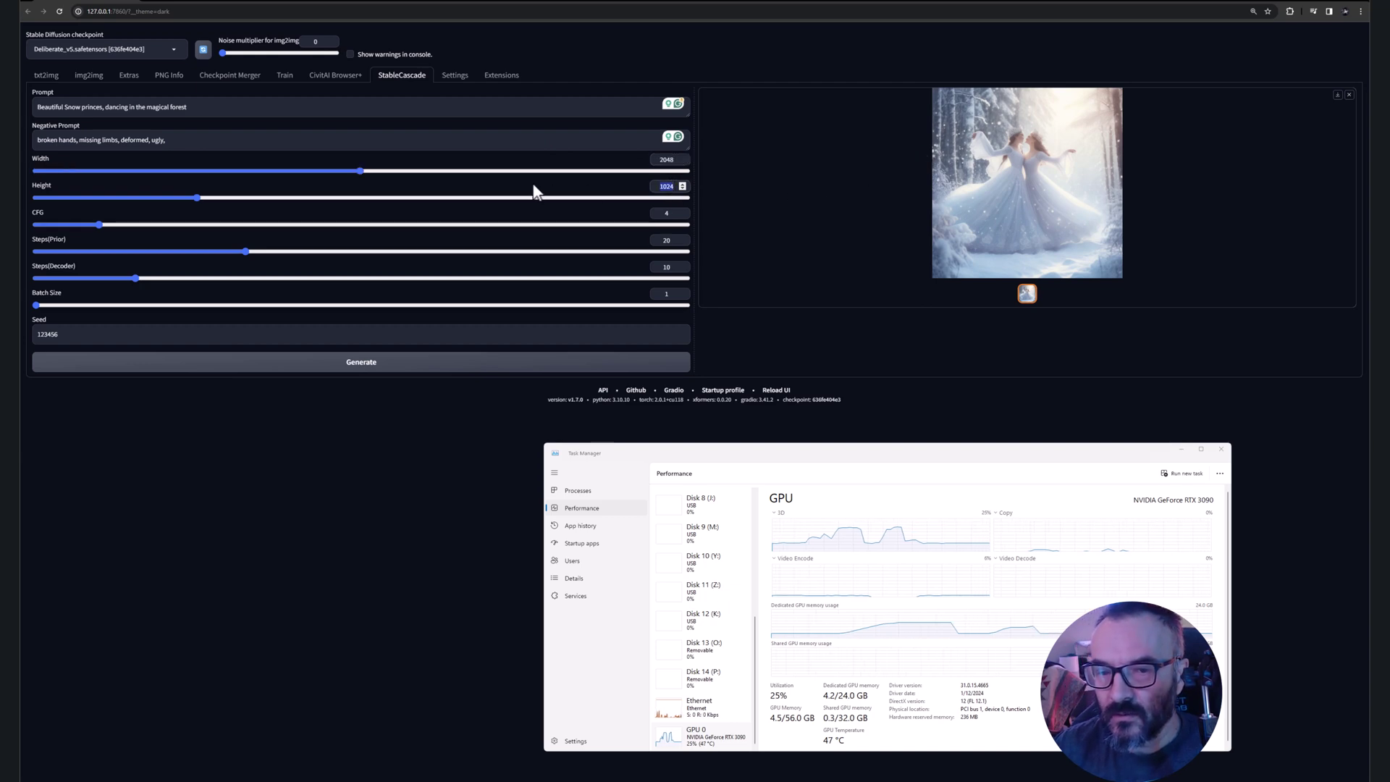
text(2048)
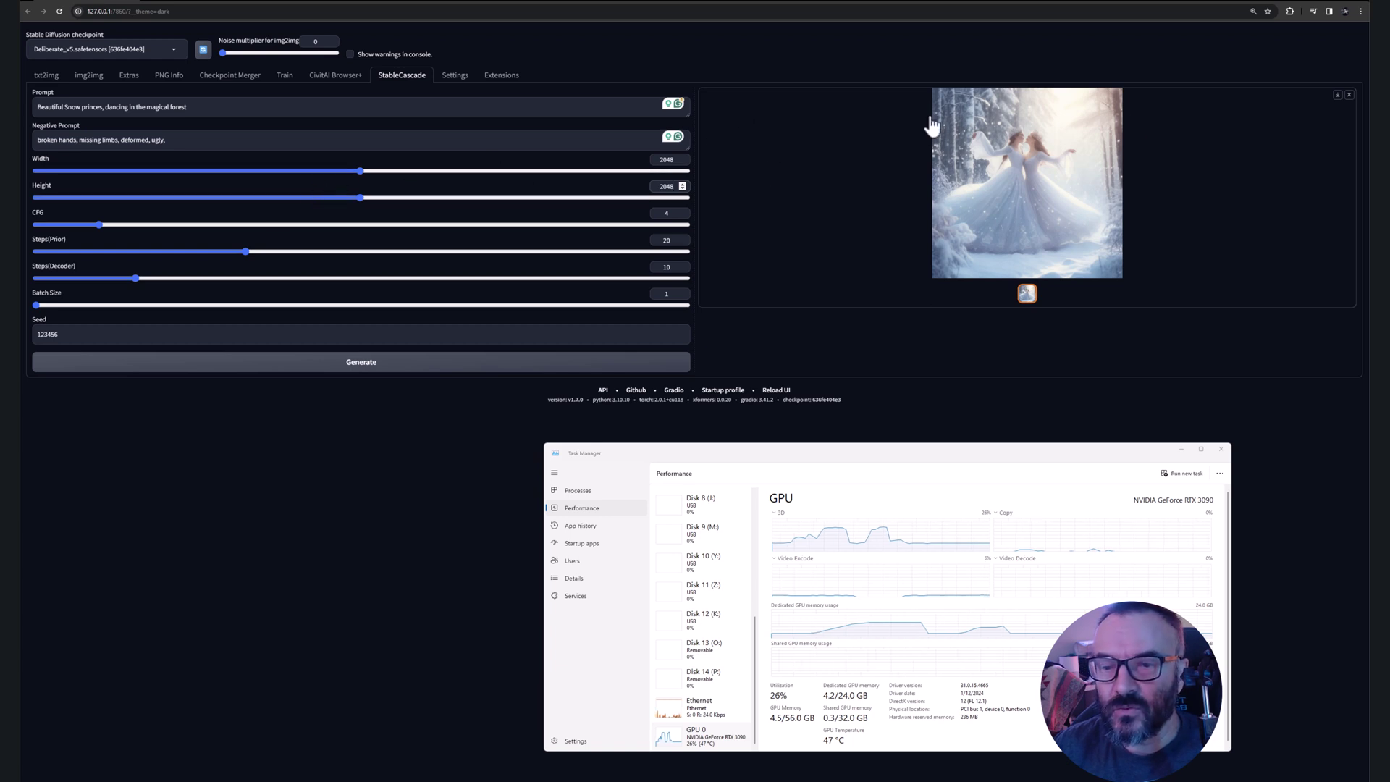
click(326, 368)
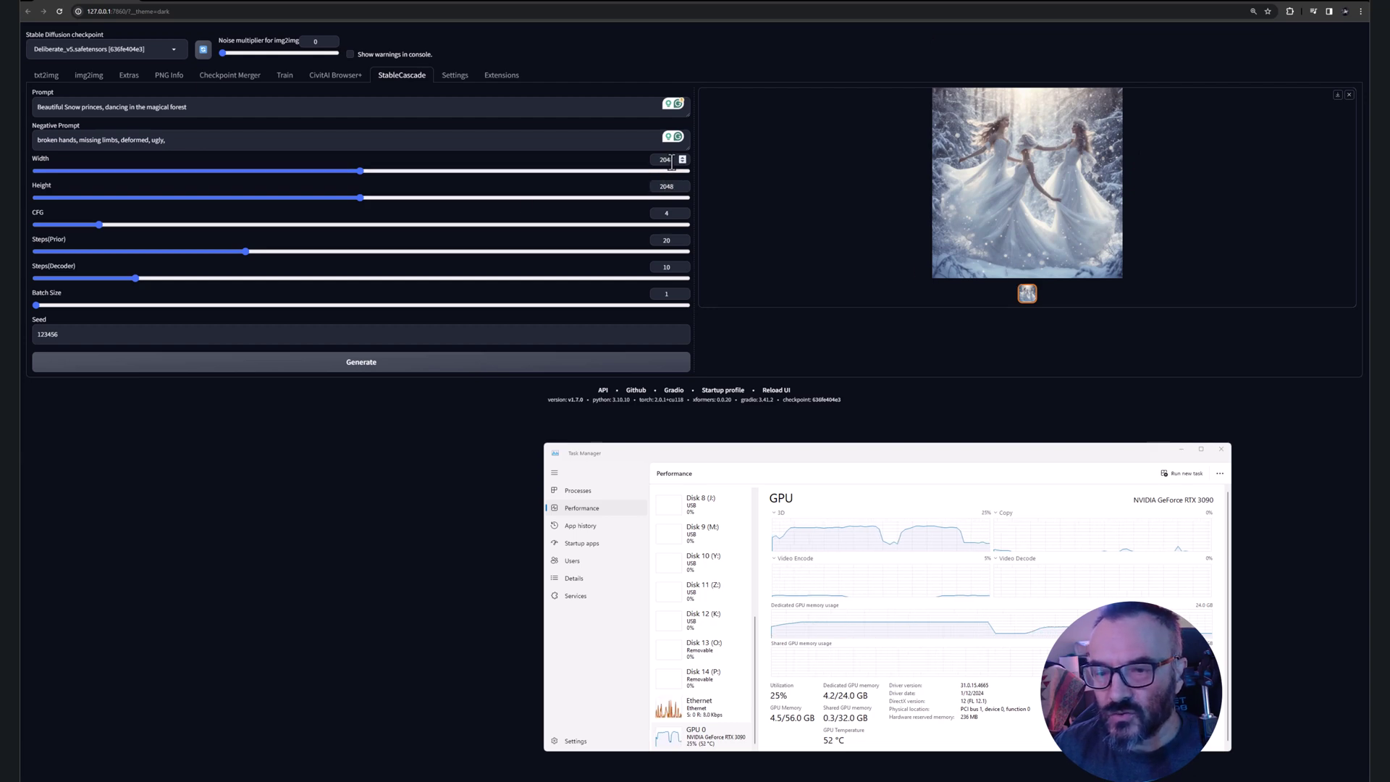
- Slide width and height to 4096, start the render, and bring the console forward
drag(637, 170, 692, 183)
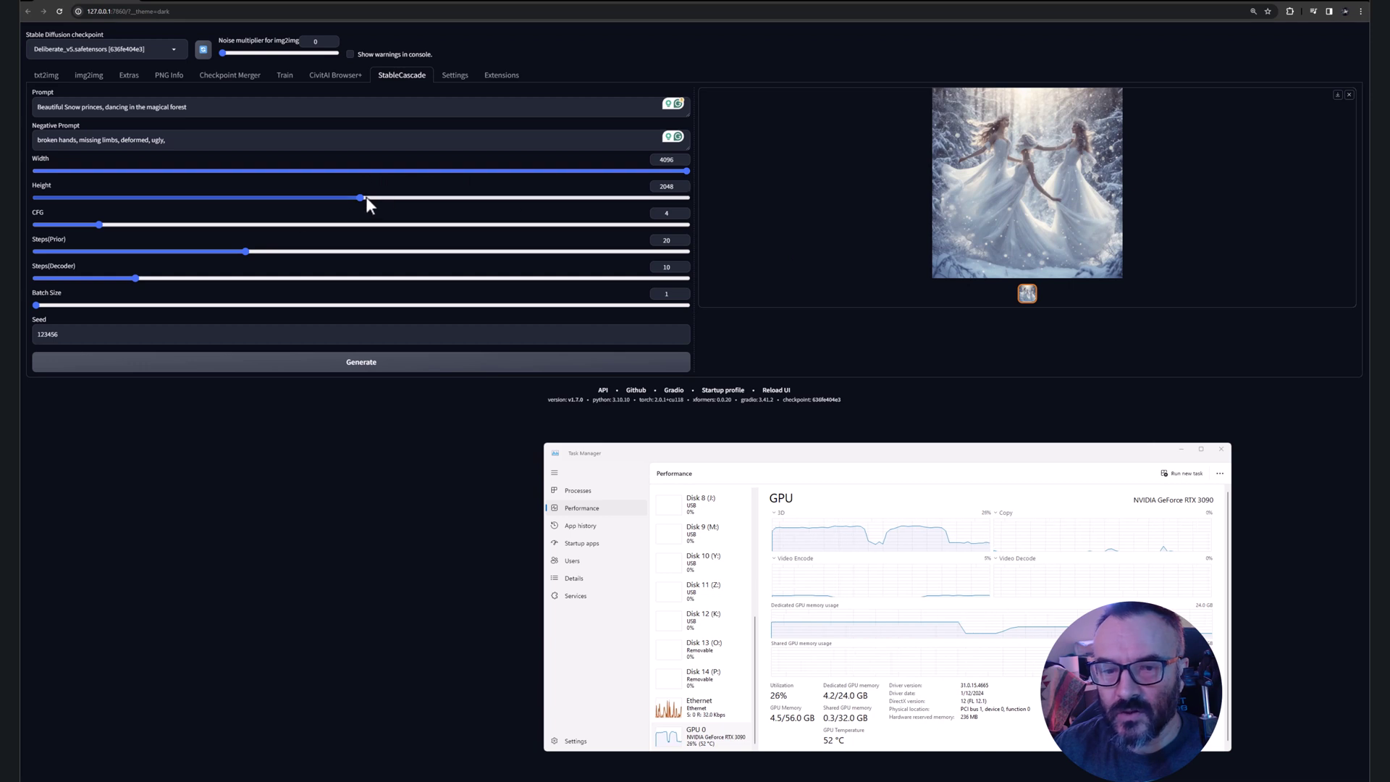
drag(362, 198, 758, 202)
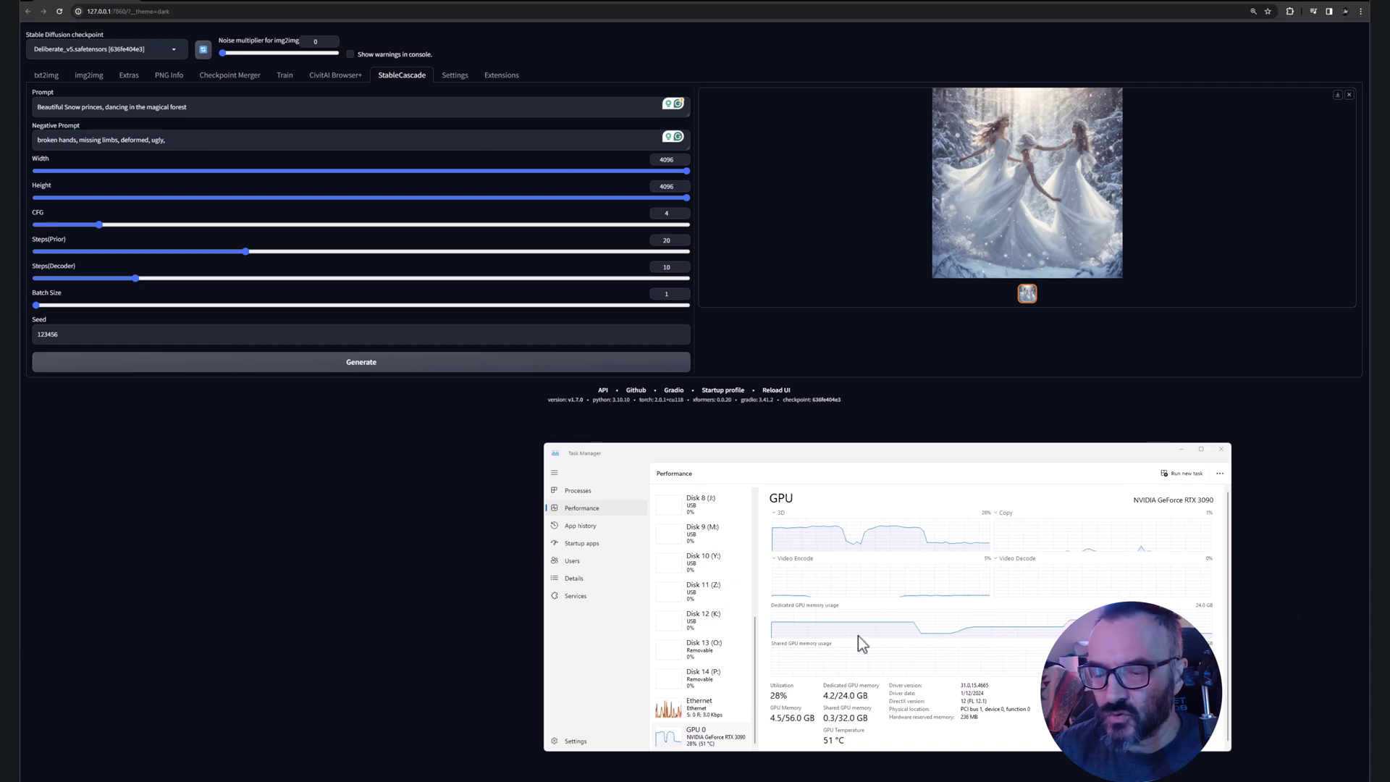
click(437, 366)
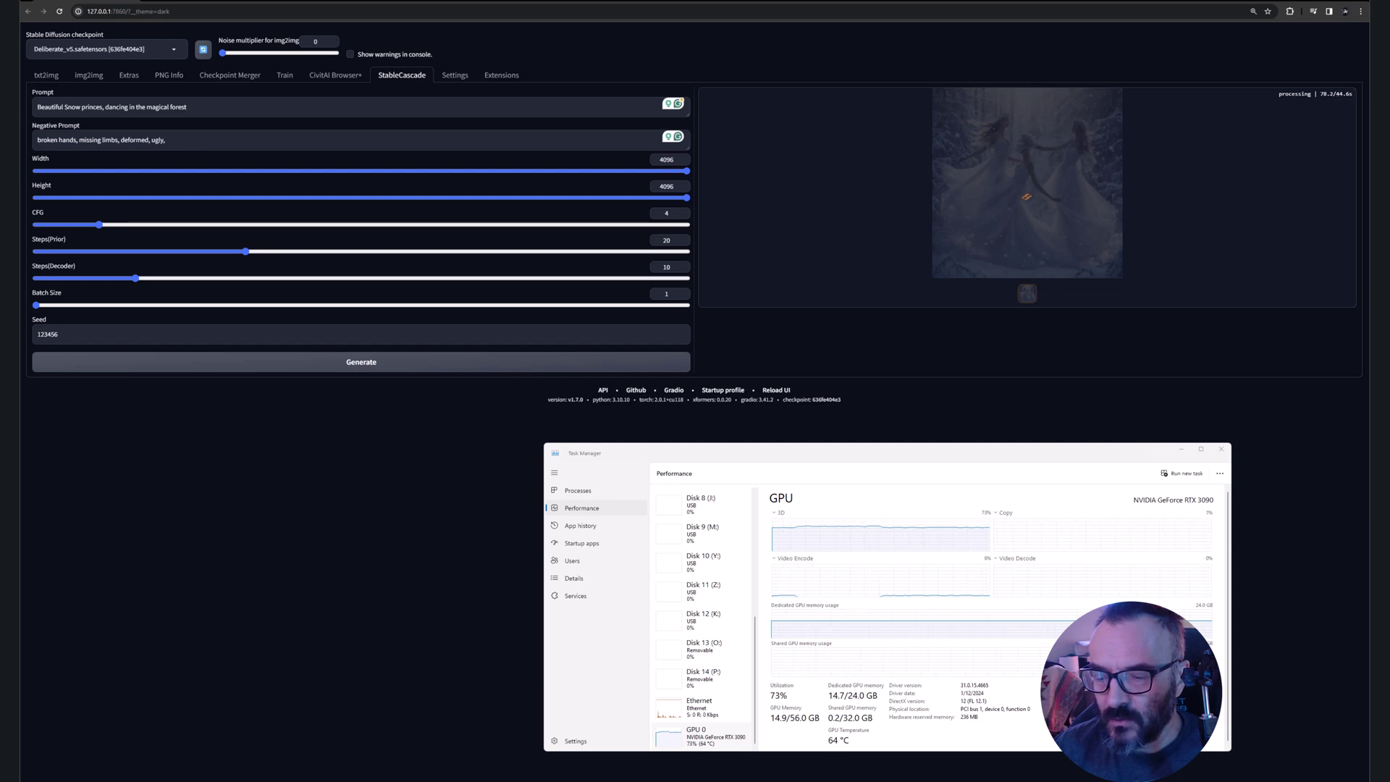
key(alt+Tab)
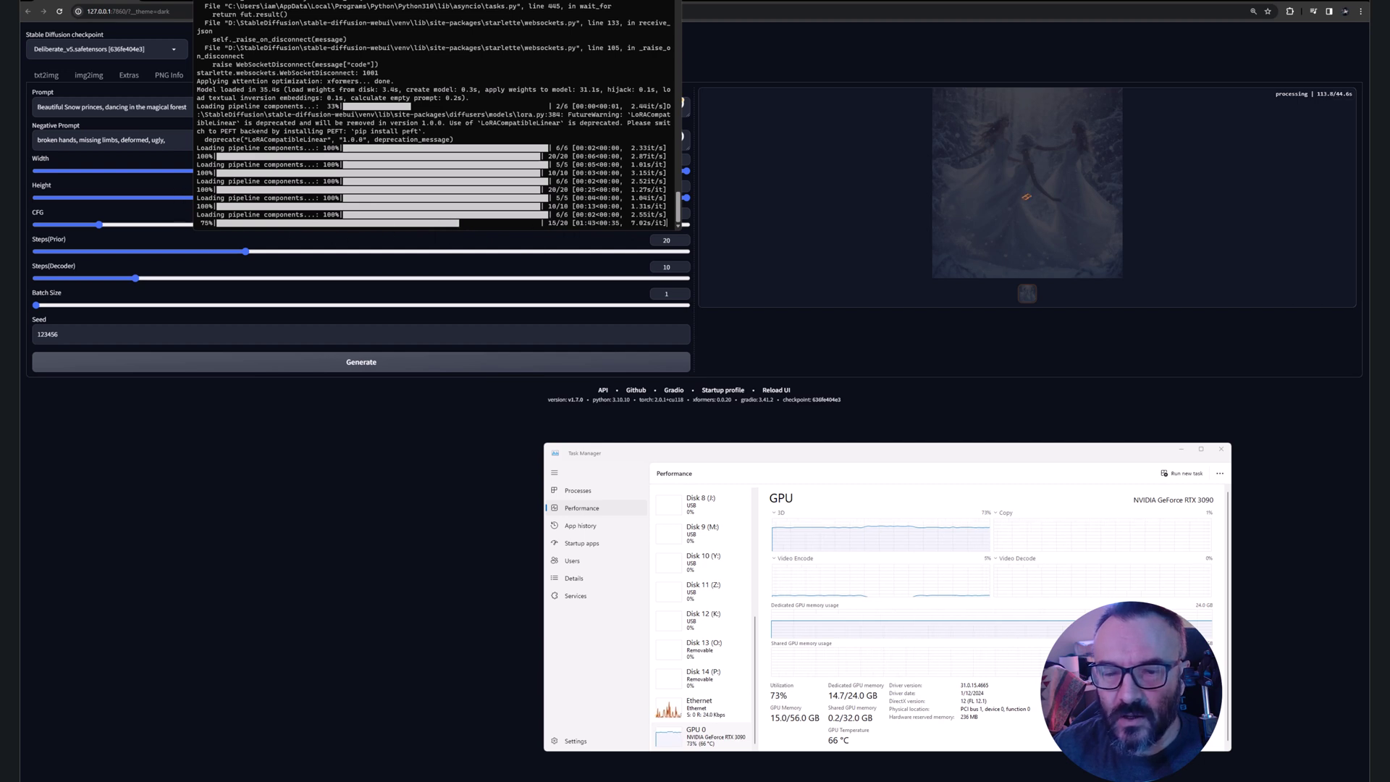
- Bring the generation page back over the console while the 4096 render runs
click(1090, 118)
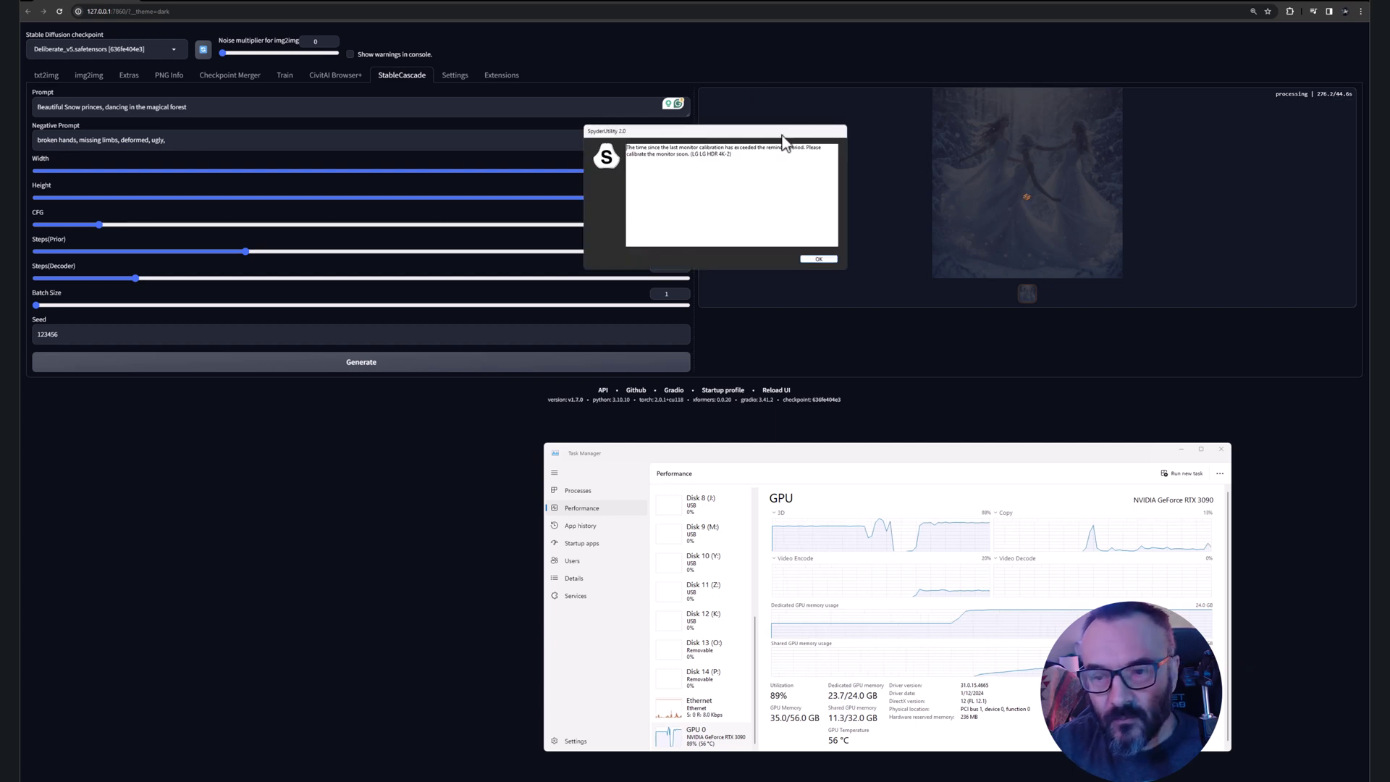
- Dismiss both calibration reminders, then view the 4096×4096 starfield result full size and close it
click(818, 259)
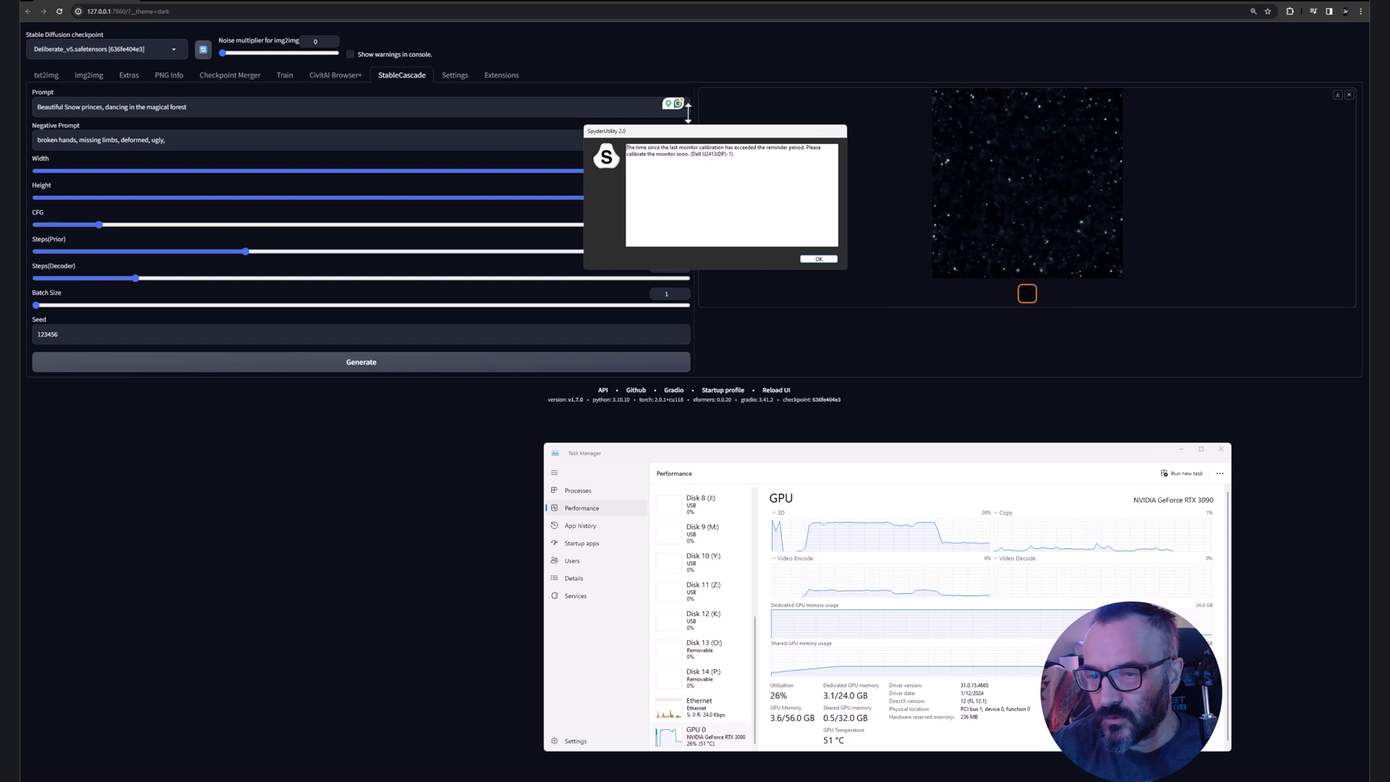
key(Return)
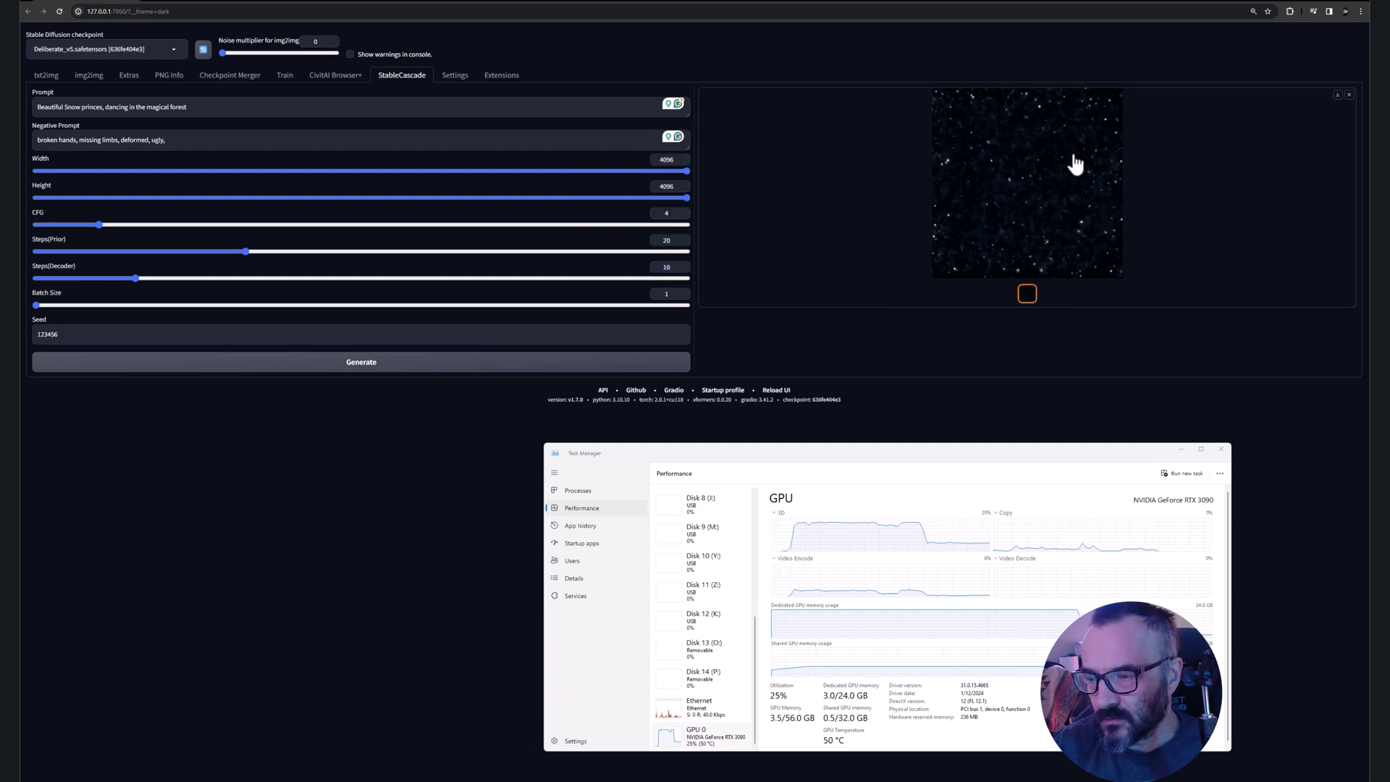
click(1066, 219)
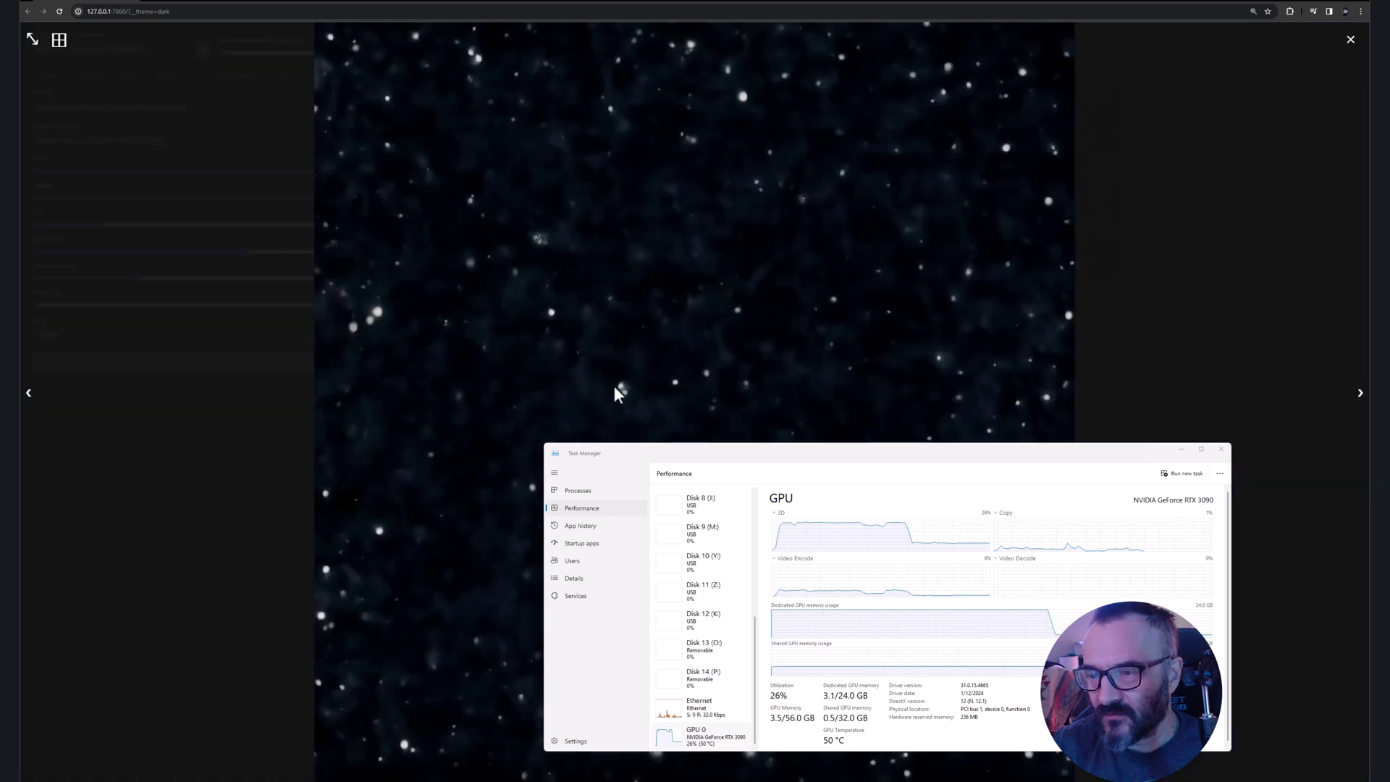
click(1299, 199)
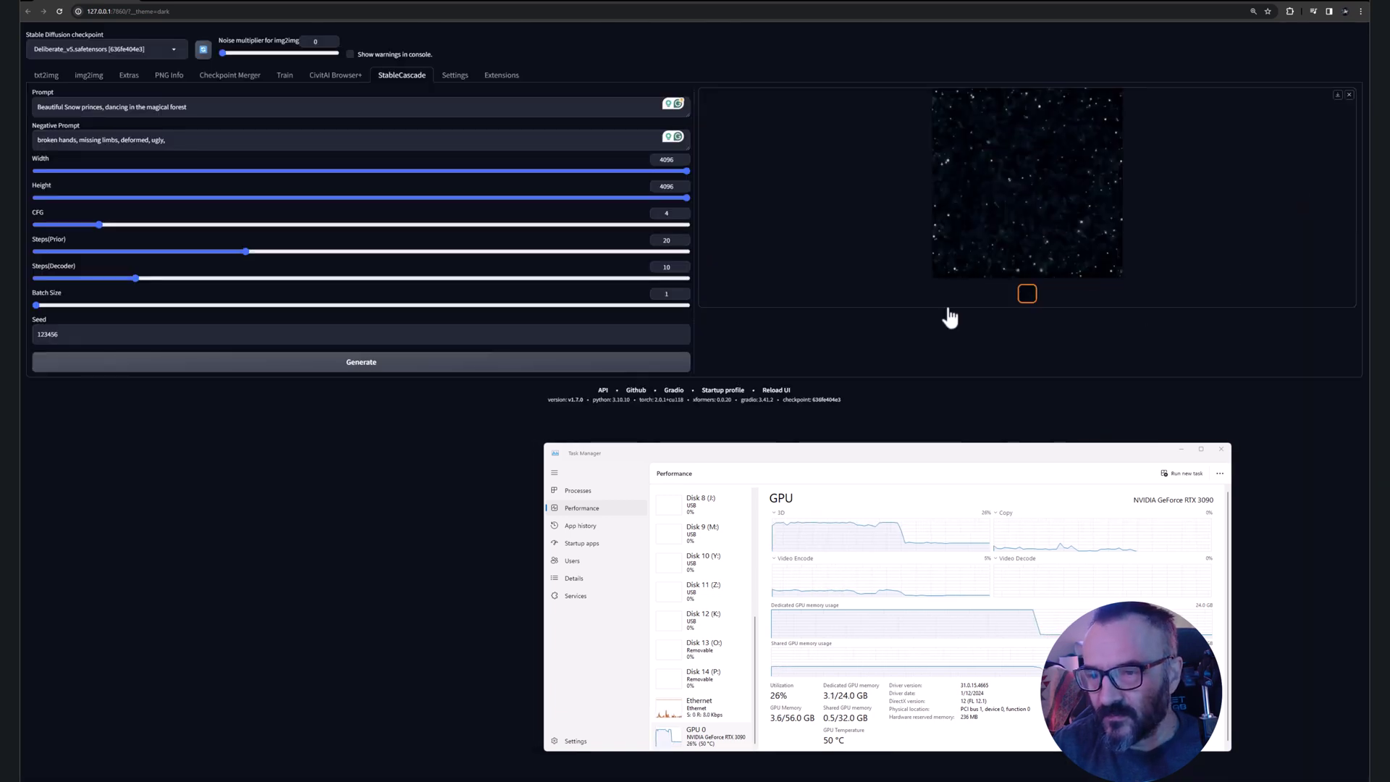